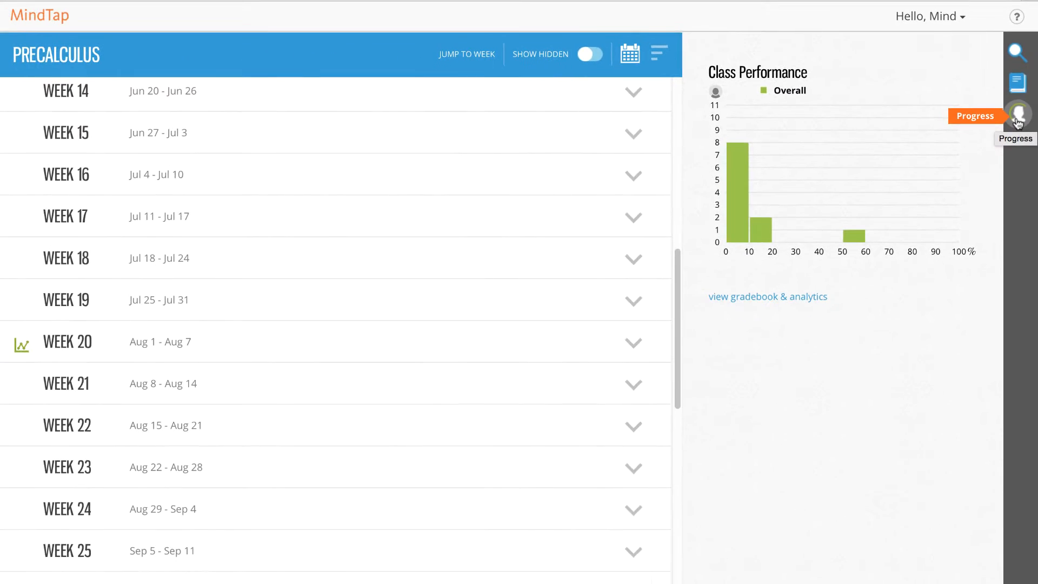
# - Open the Progress gradebook with all grades expanded and set its scores to display as percentages
pyautogui.click(1018, 120)
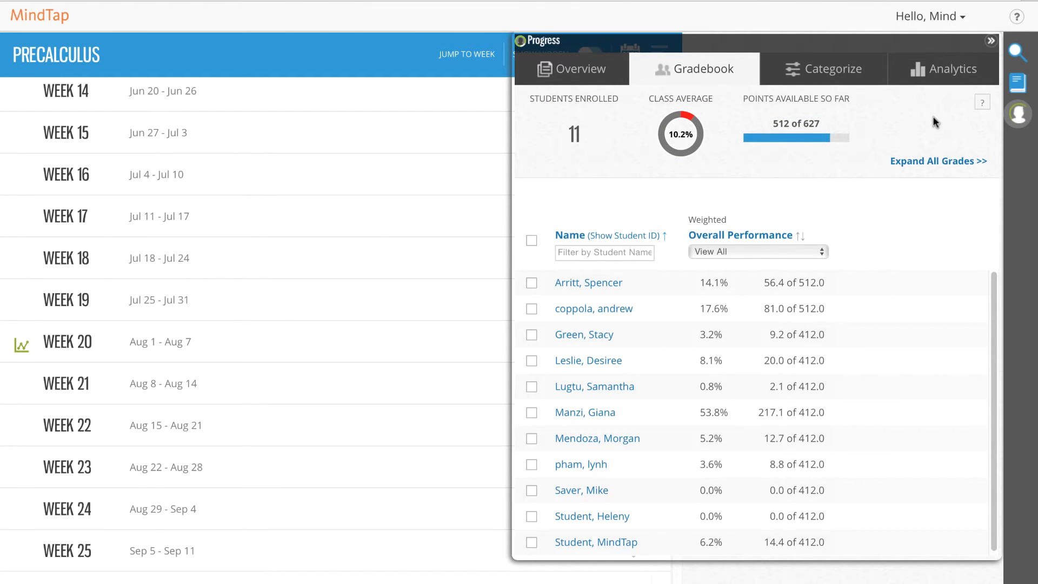
pyautogui.click(928, 161)
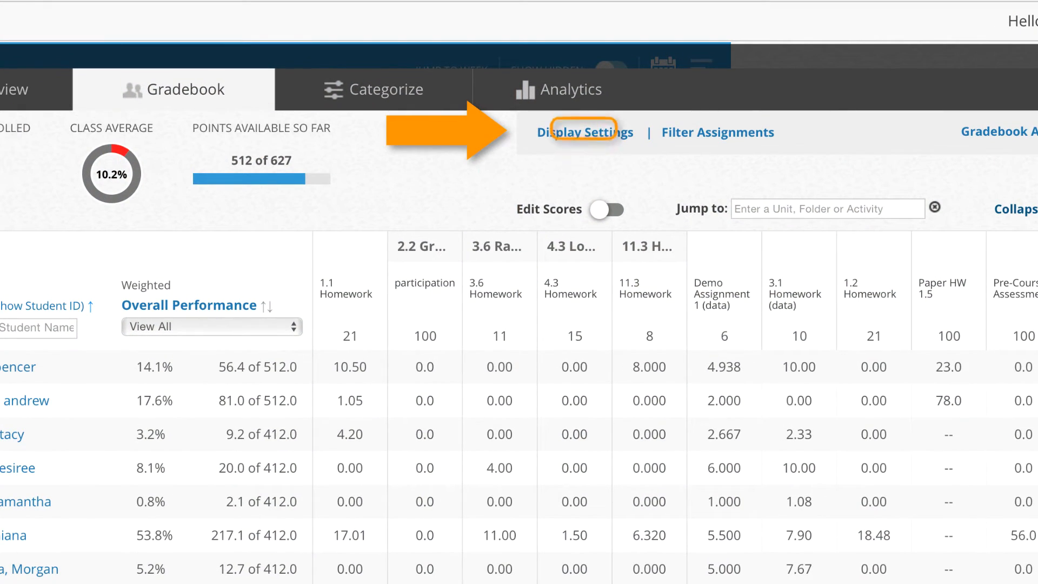
pyautogui.click(597, 136)
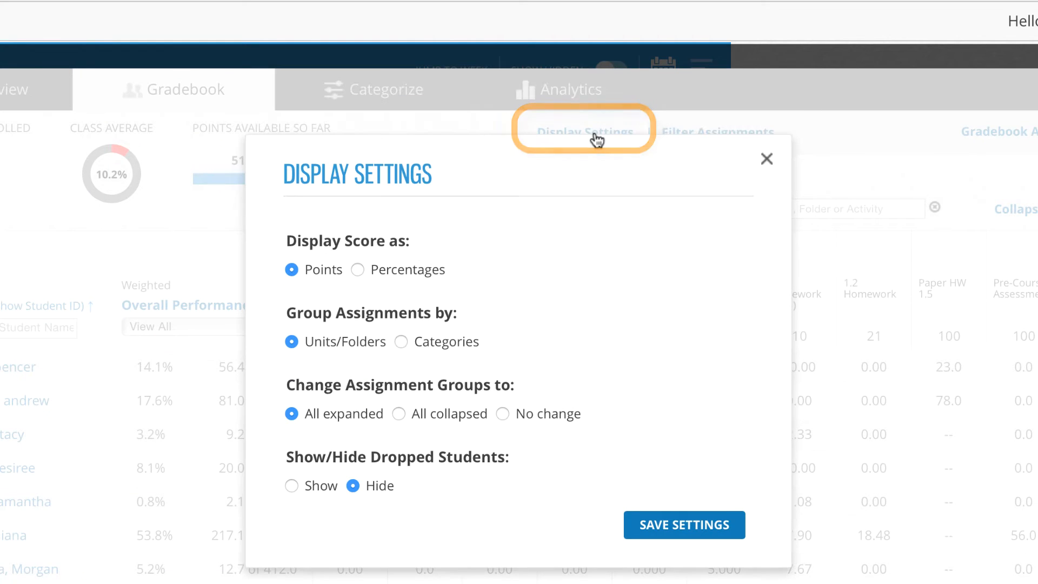
pyautogui.click(357, 270)
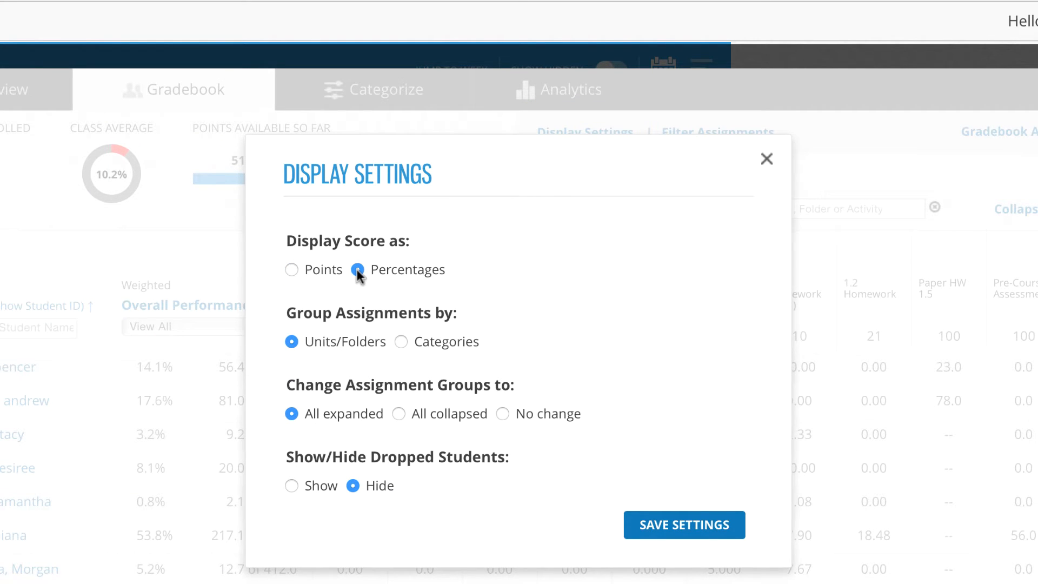
pyautogui.click(693, 524)
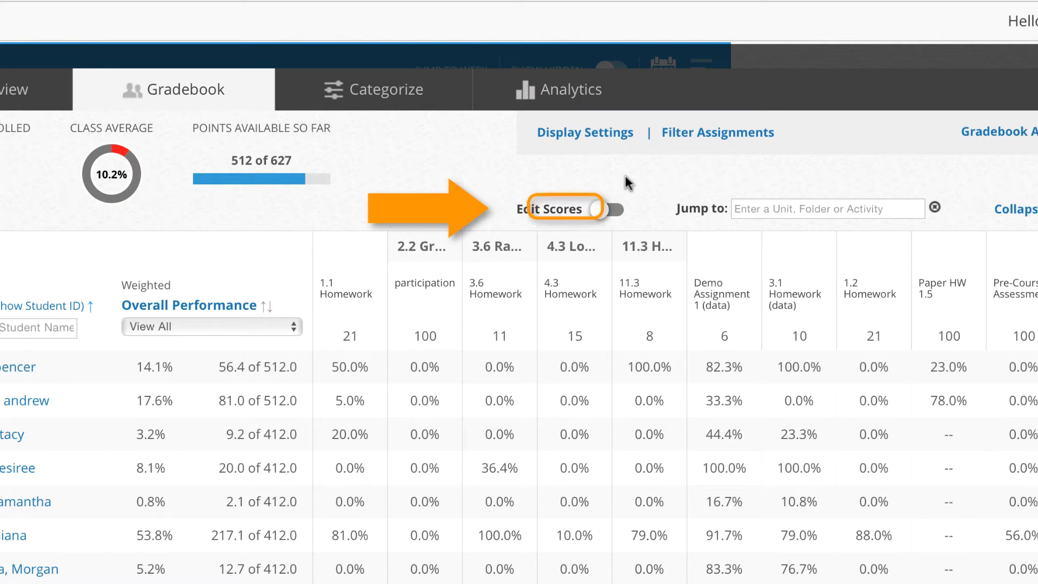
# - Try score editing by stepping across the first student's row and down the Demo Assignment 1 (data) column, ending with editing turned off
pyautogui.click(621, 215)
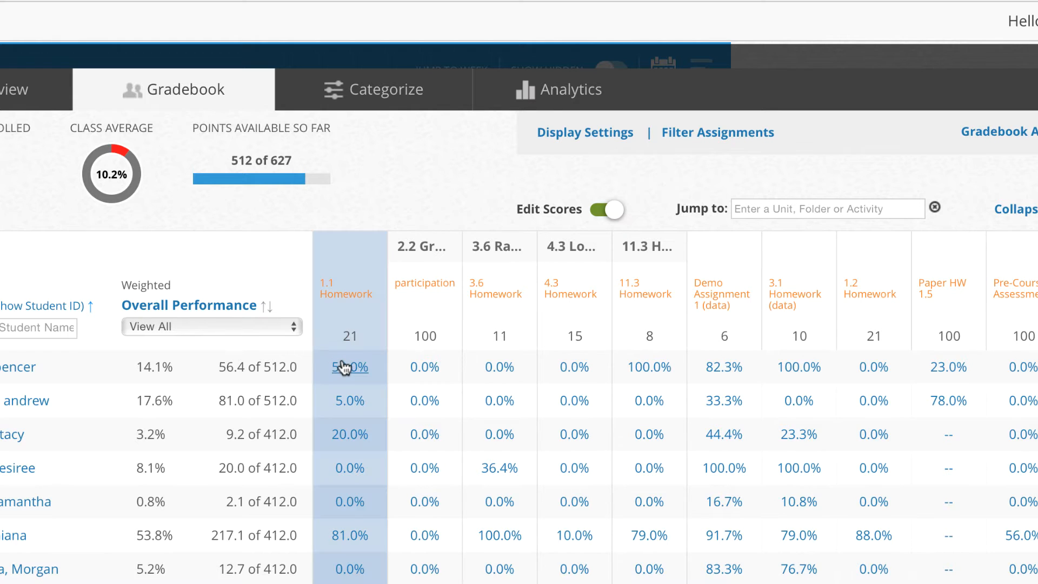
pyautogui.click(373, 362)
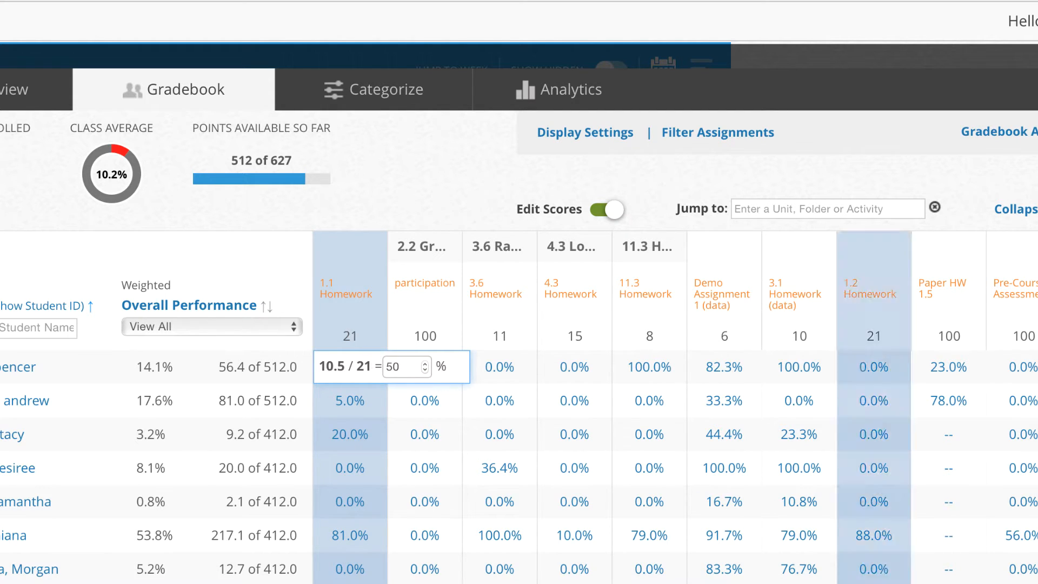
pyautogui.press('Tab')
pyautogui.press('Tab')
pyautogui.press('Tab')
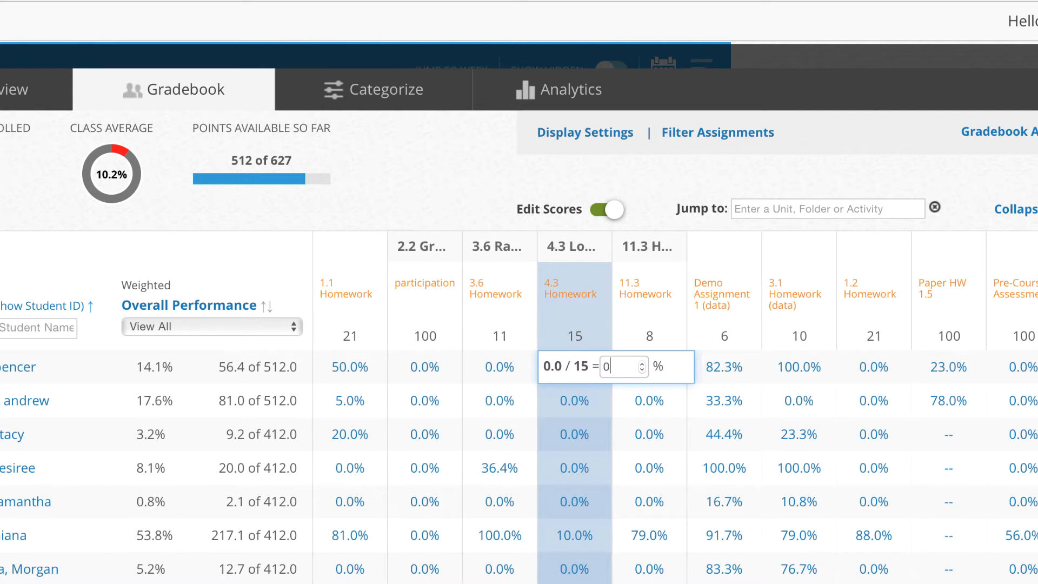
pyautogui.press('Tab')
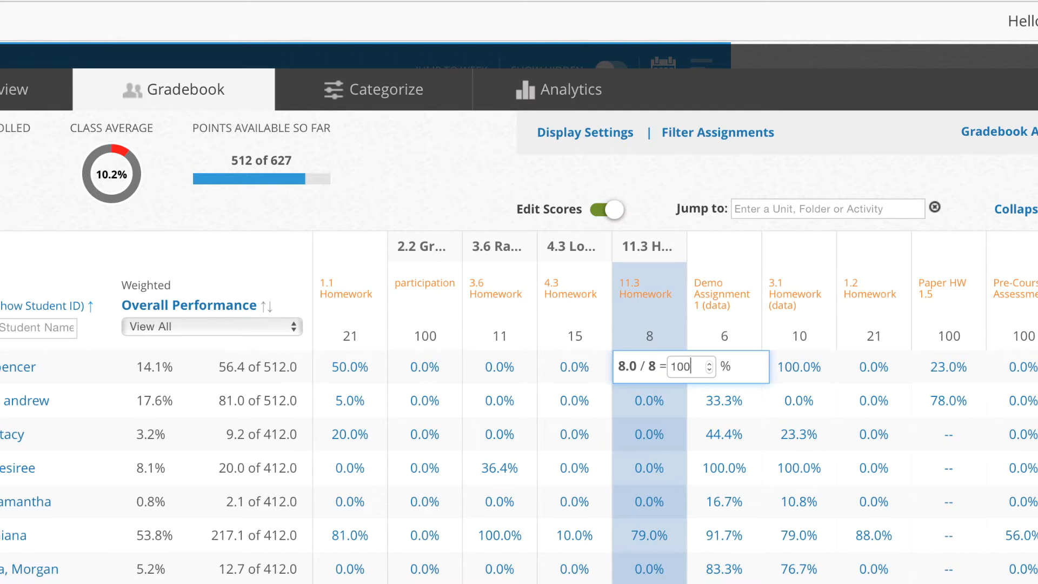
pyautogui.press('Tab')
pyautogui.press('Return')
pyautogui.press('Return')
pyautogui.press('Return')
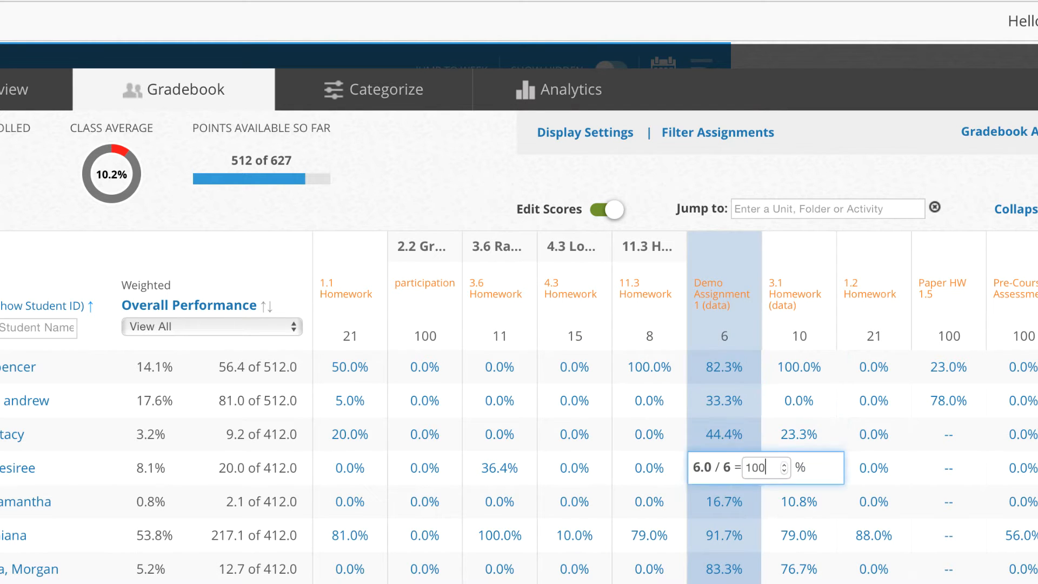
pyautogui.press('Return')
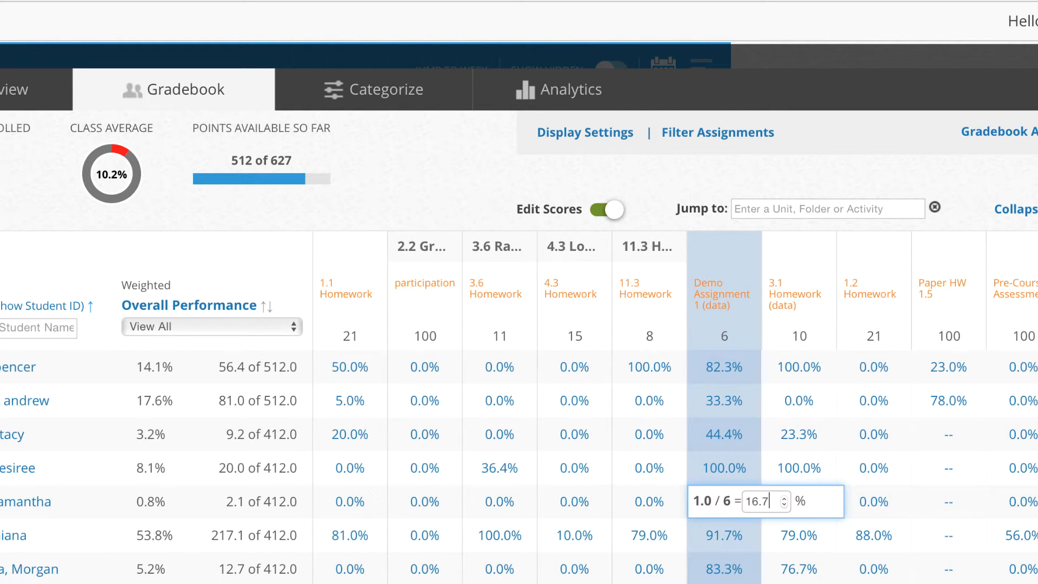
pyautogui.click(594, 214)
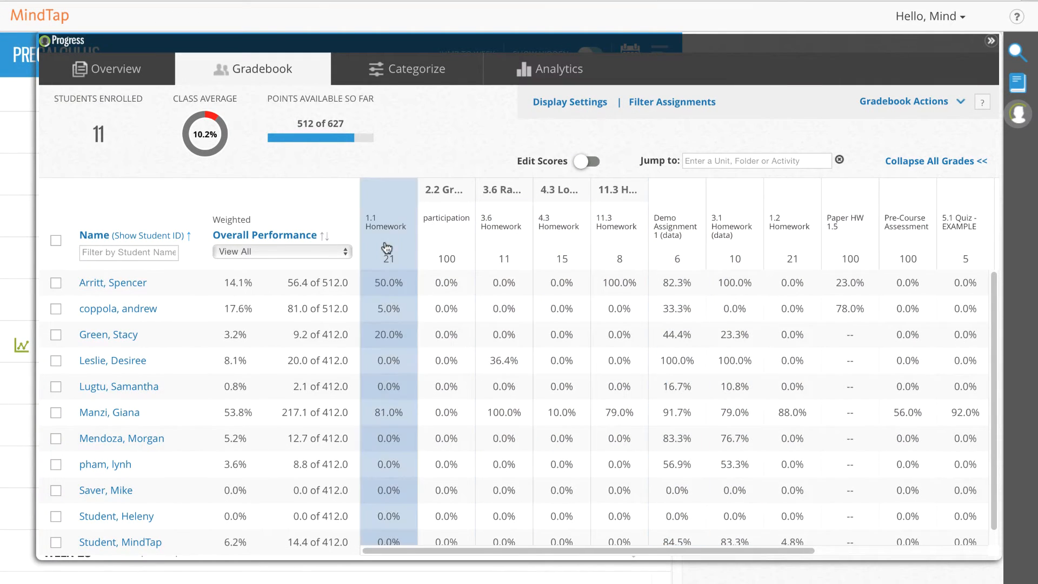
# - Extend the first student's due date for 1.1 Homework to Sep 22, 2016 at 7 PM
pyautogui.click(384, 287)
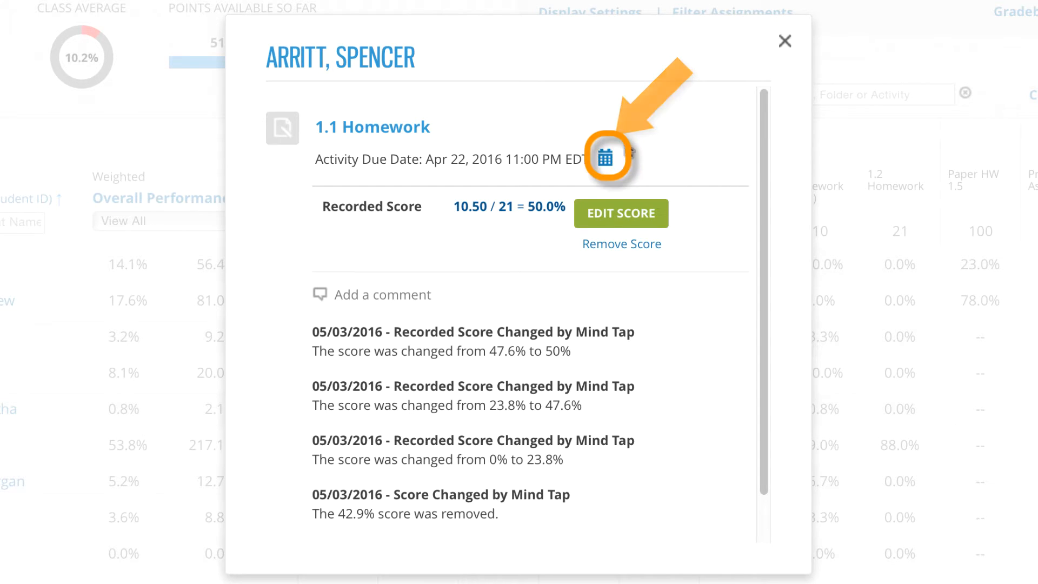
pyautogui.click(605, 159)
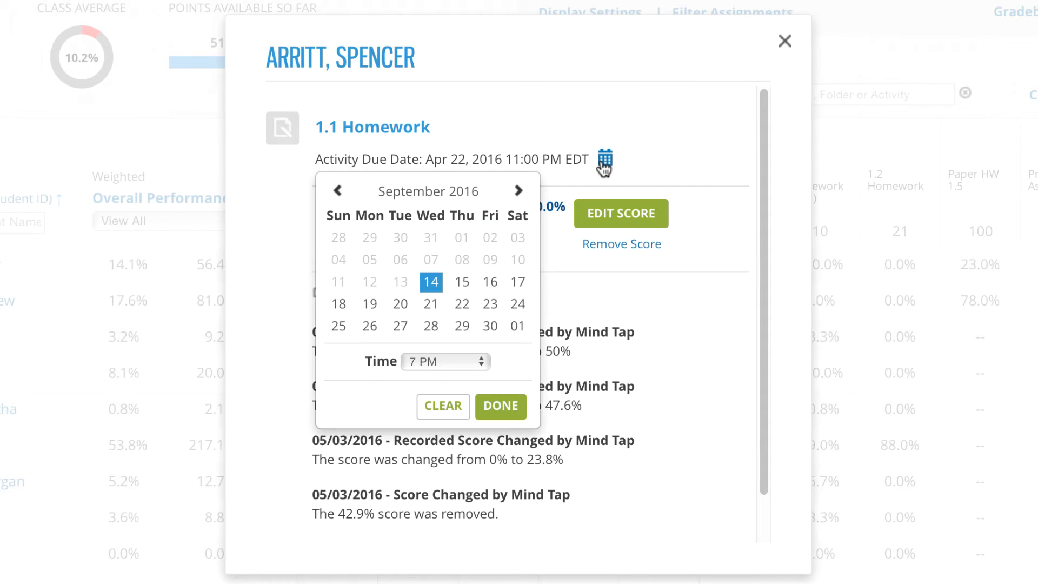
pyautogui.click(462, 304)
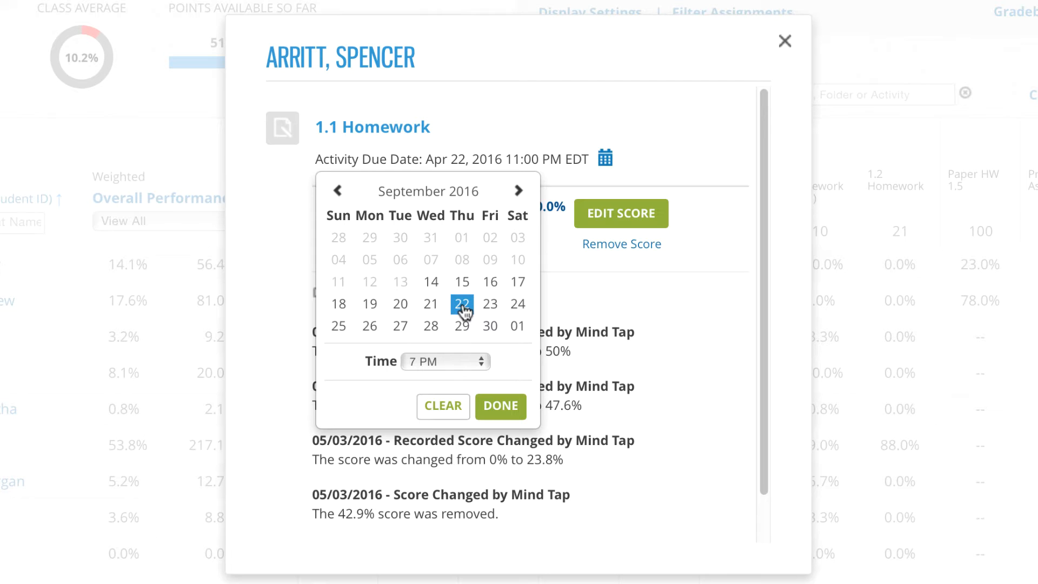
pyautogui.click(511, 408)
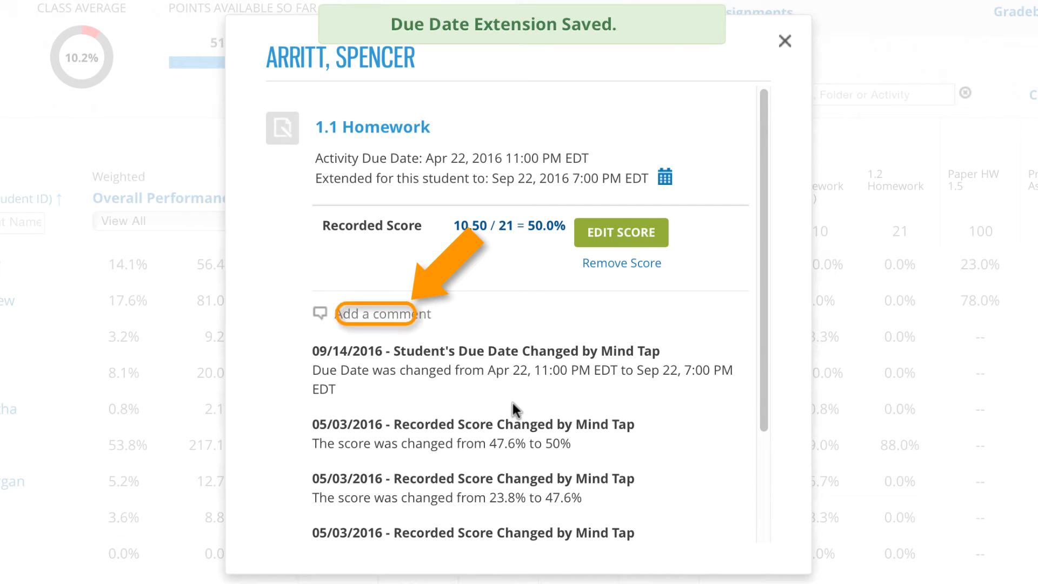
# - Post the comment "Please complete this assignment by the extended due date" on this student's 1.1 Homework and close the details
pyautogui.click(398, 315)
pyautogui.write('Plea')
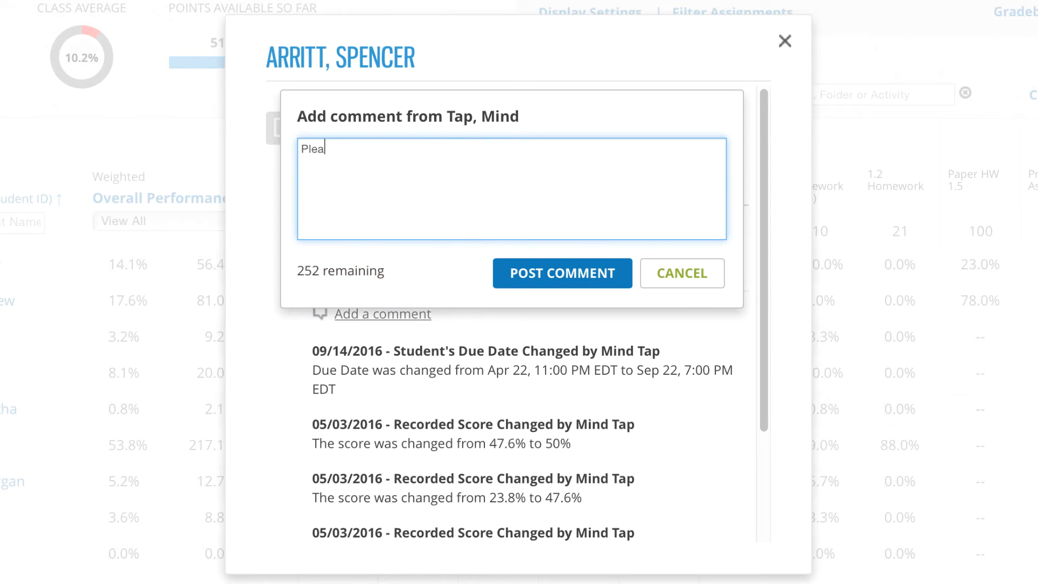
pyautogui.write('se complete this assignment ')
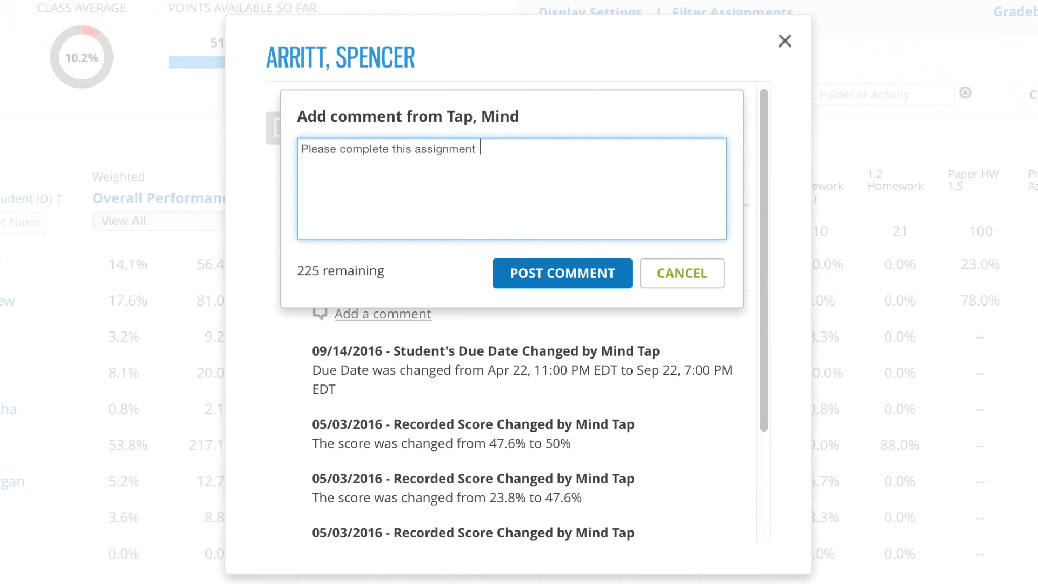
pyautogui.write('by the extended due date')
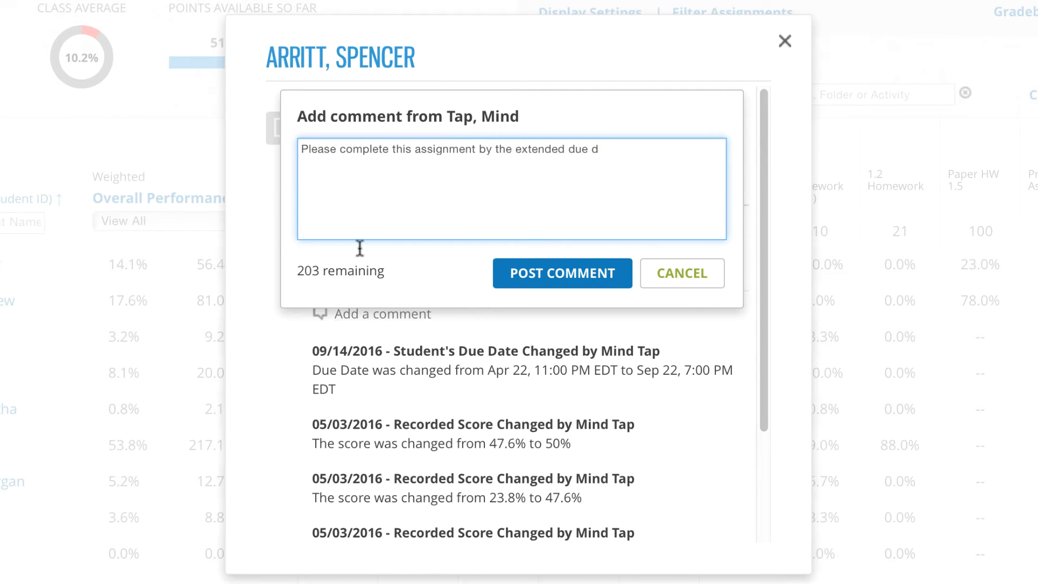
pyautogui.click(531, 270)
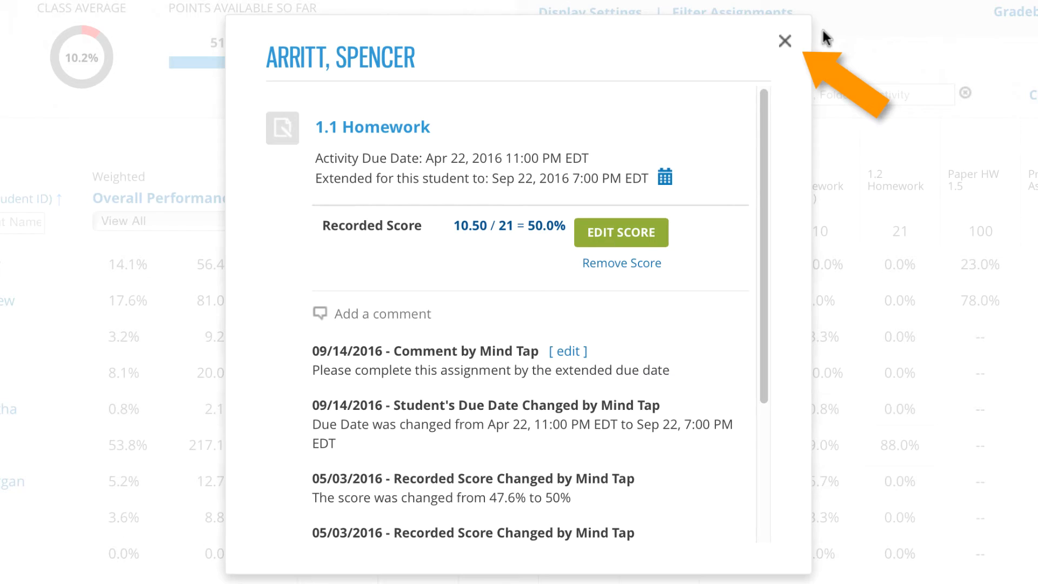
pyautogui.click(786, 44)
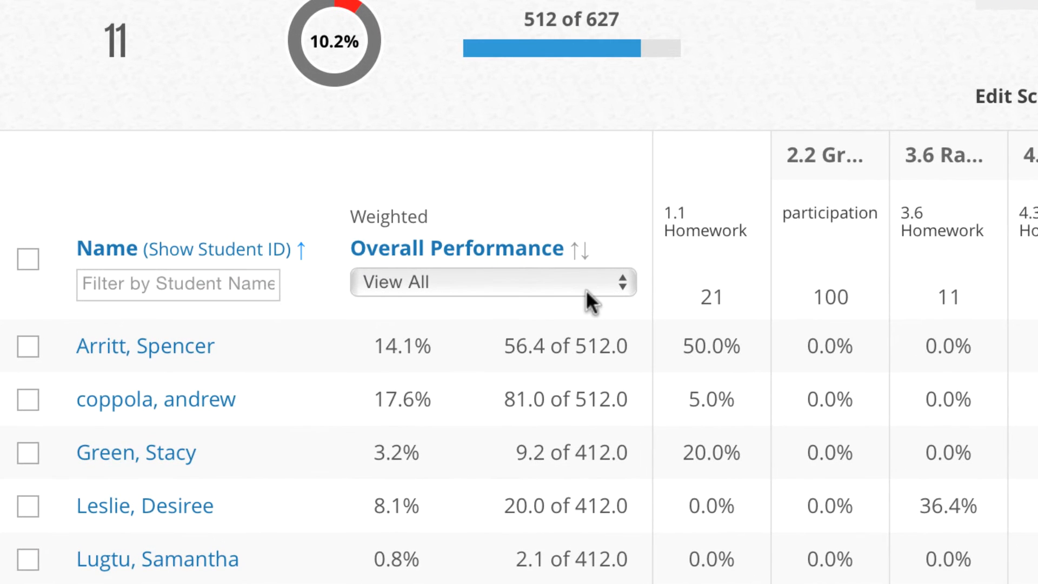
# - Filter the students by Medium (>= 70% and < 90%) and by Low (>= 0% and < 70%) overall performance
pyautogui.click(586, 279)
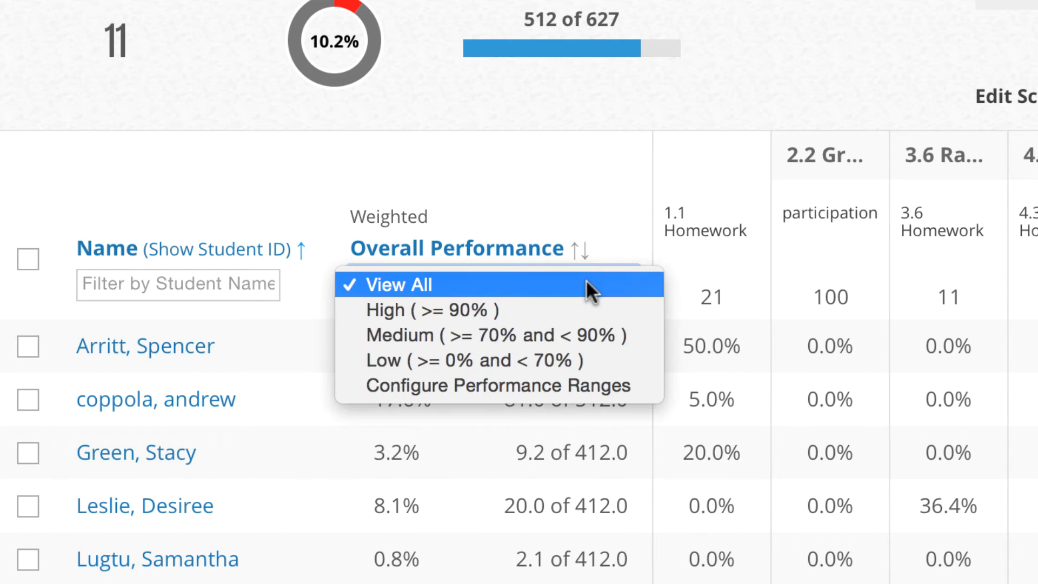
pyautogui.click(553, 335)
pyautogui.click(553, 284)
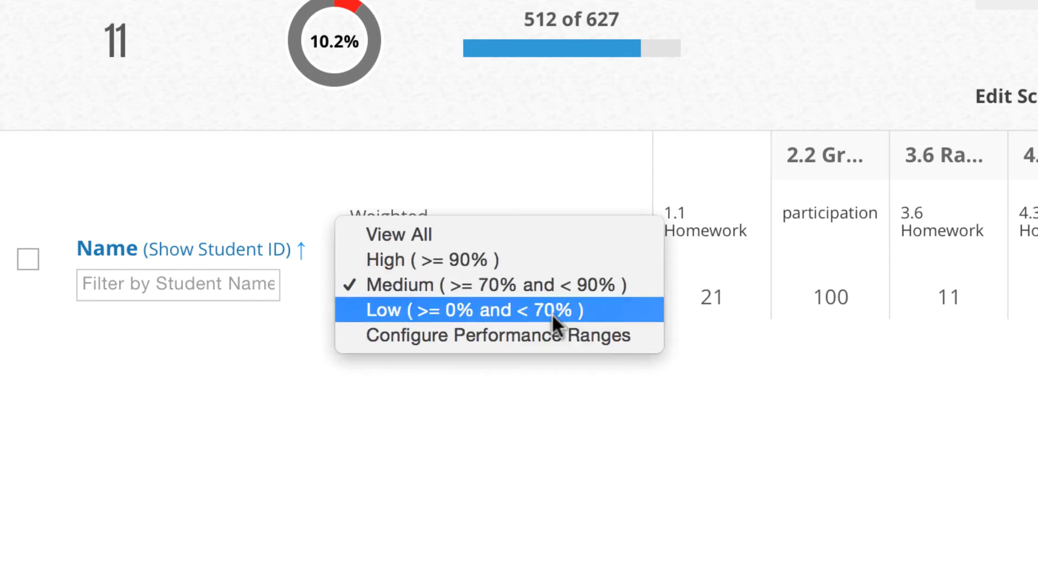
pyautogui.click(551, 313)
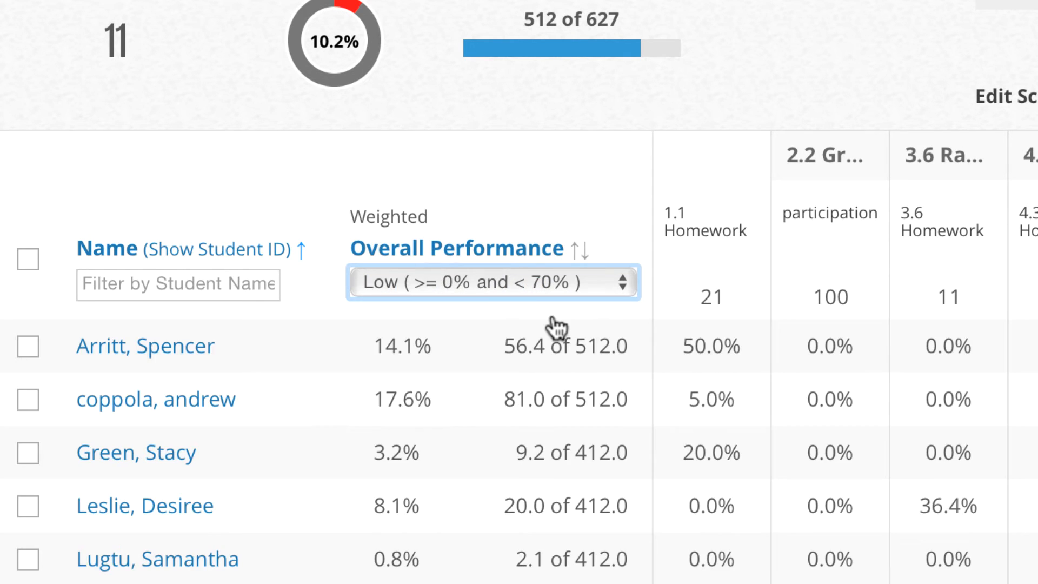
# - Review the student performance range settings for high, medium and low performers and close them
pyautogui.click(572, 281)
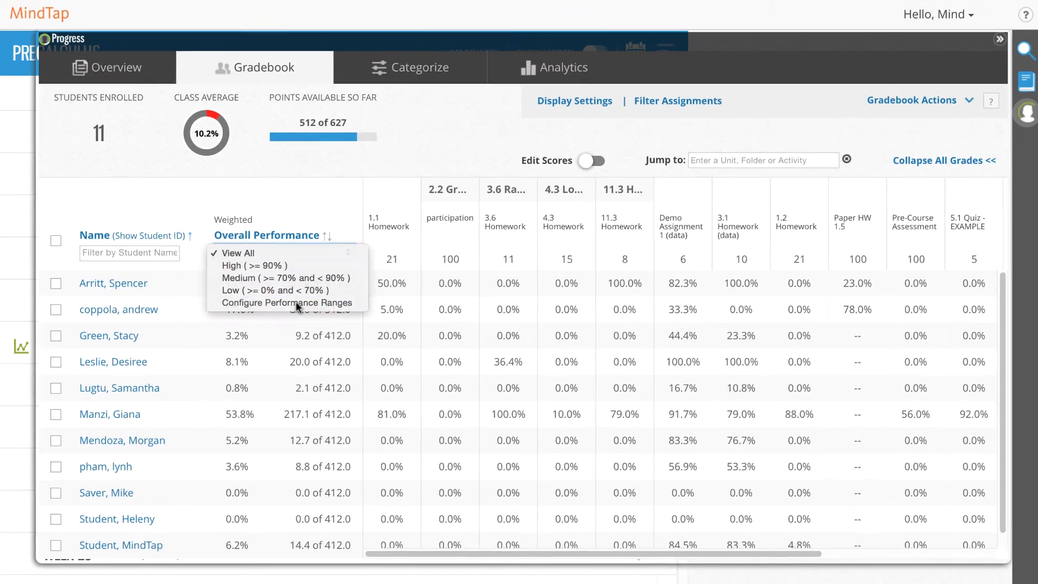
pyautogui.click(296, 301)
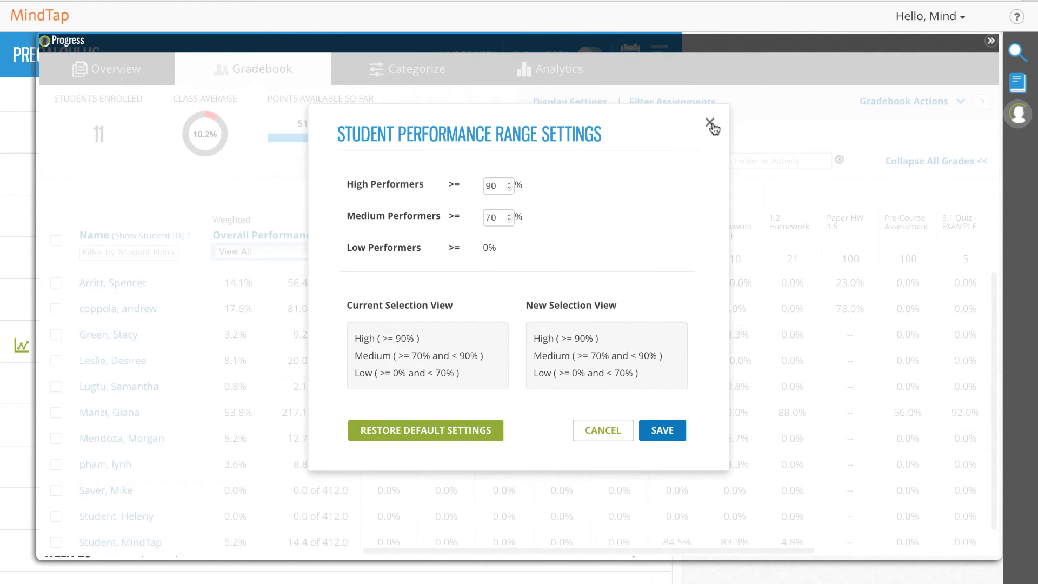
pyautogui.click(711, 124)
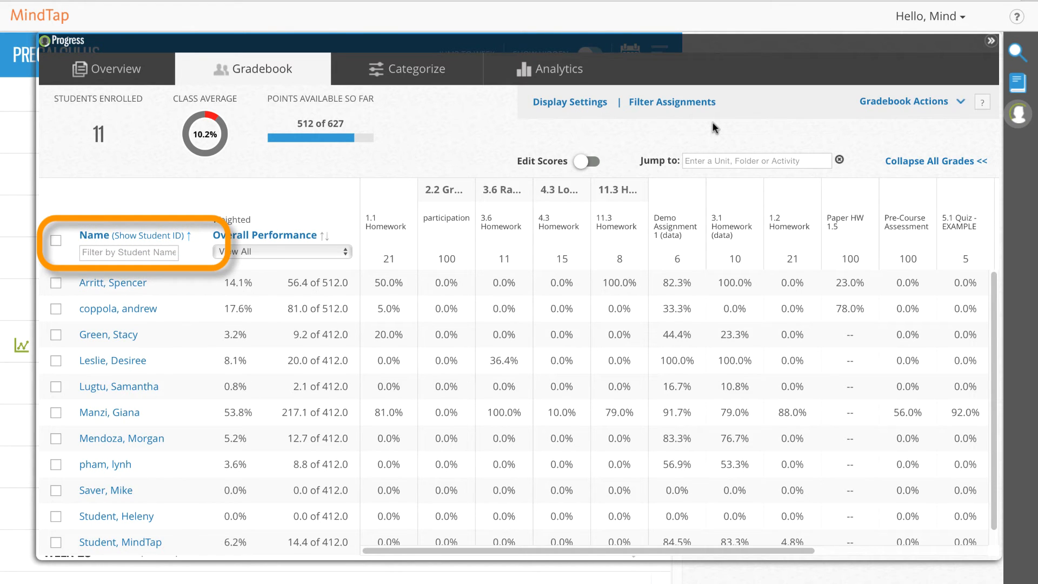
# - Select all students in the gradebook at once and clear the selection again
pyautogui.click(160, 252)
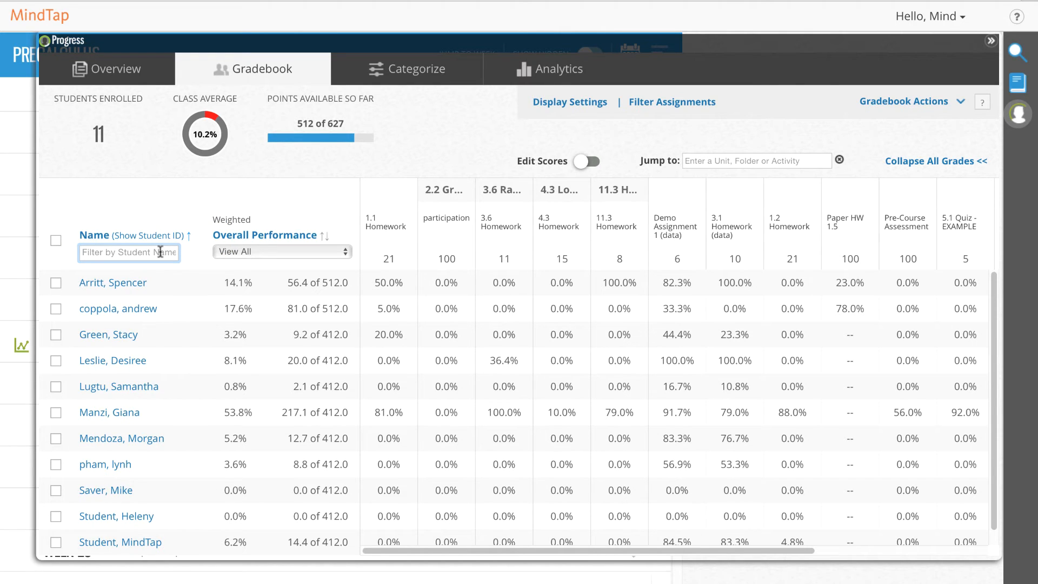
pyautogui.click(56, 240)
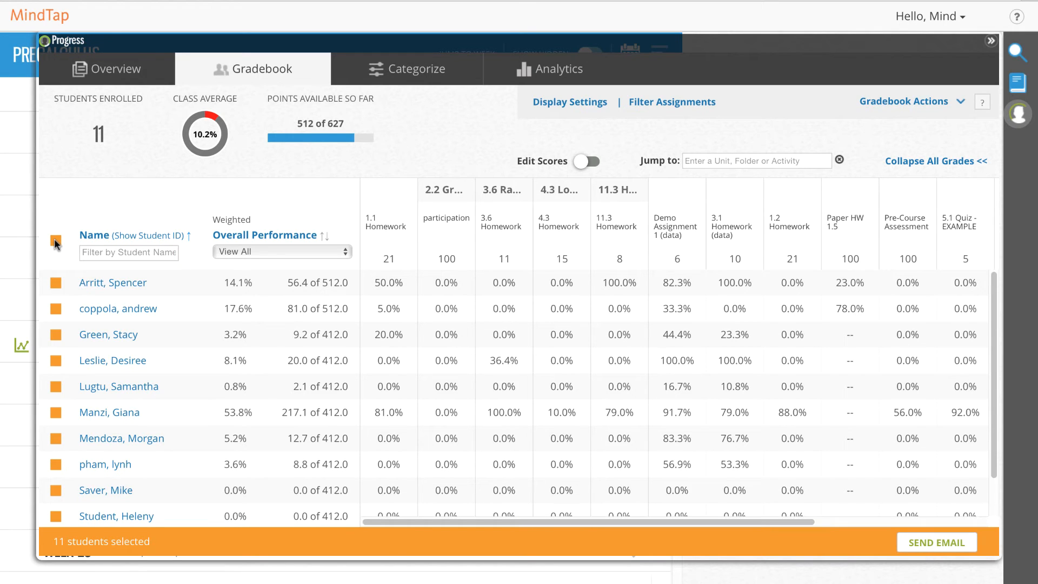
pyautogui.click(56, 240)
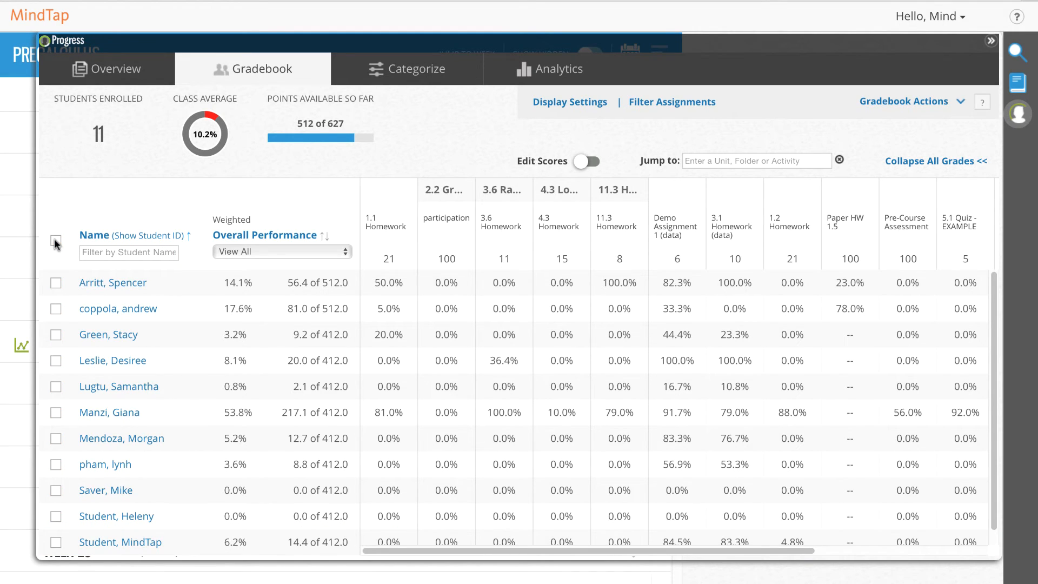
# - Select the students in the third, fifth and eighth gradebook rows and create an email to them
pyautogui.click(56, 335)
pyautogui.click(55, 387)
pyautogui.click(55, 464)
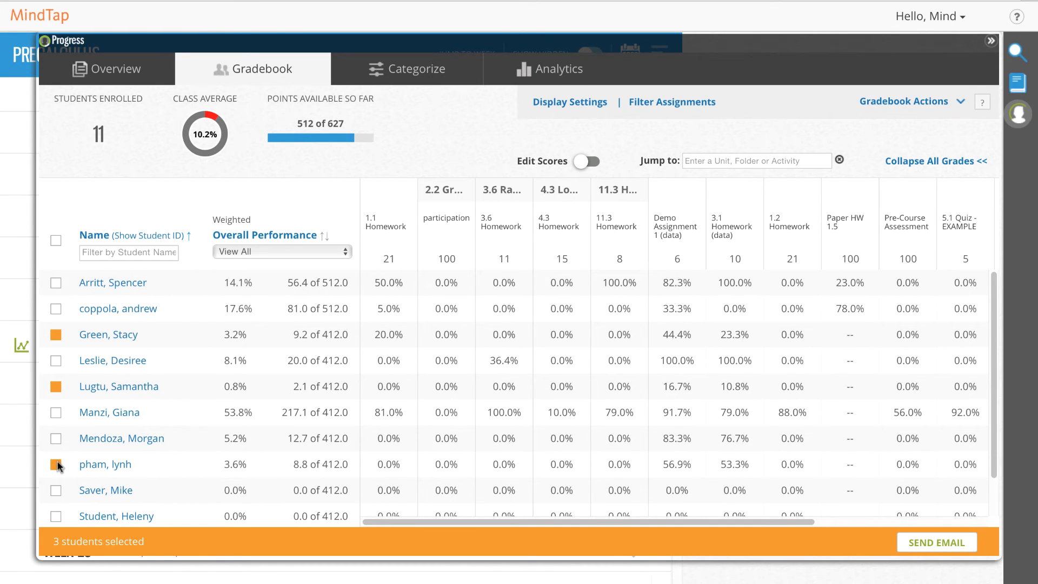
pyautogui.click(935, 543)
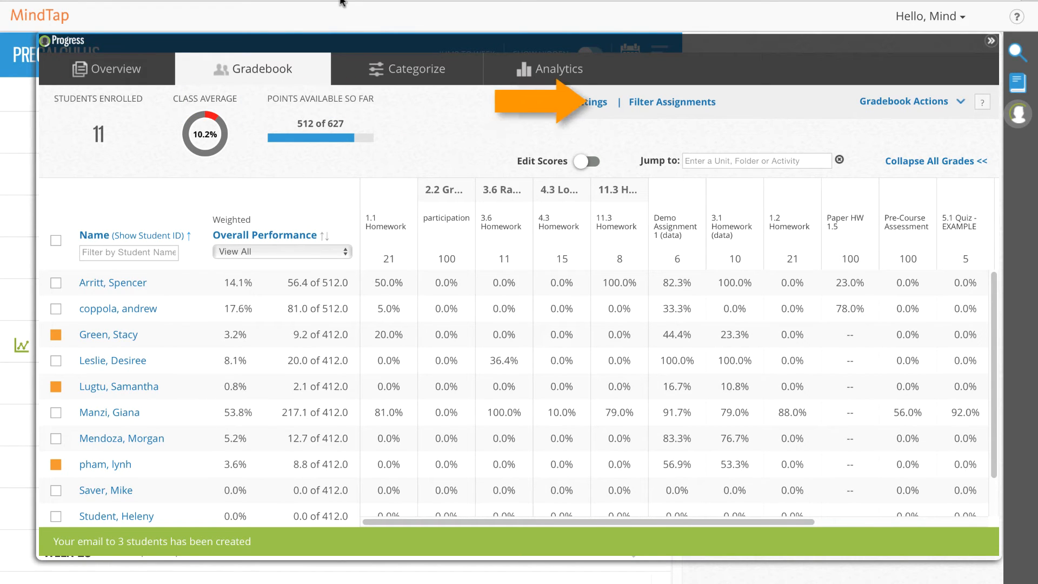
# - Try the assignment filter for assignments due this week and close it without applying
pyautogui.click(652, 102)
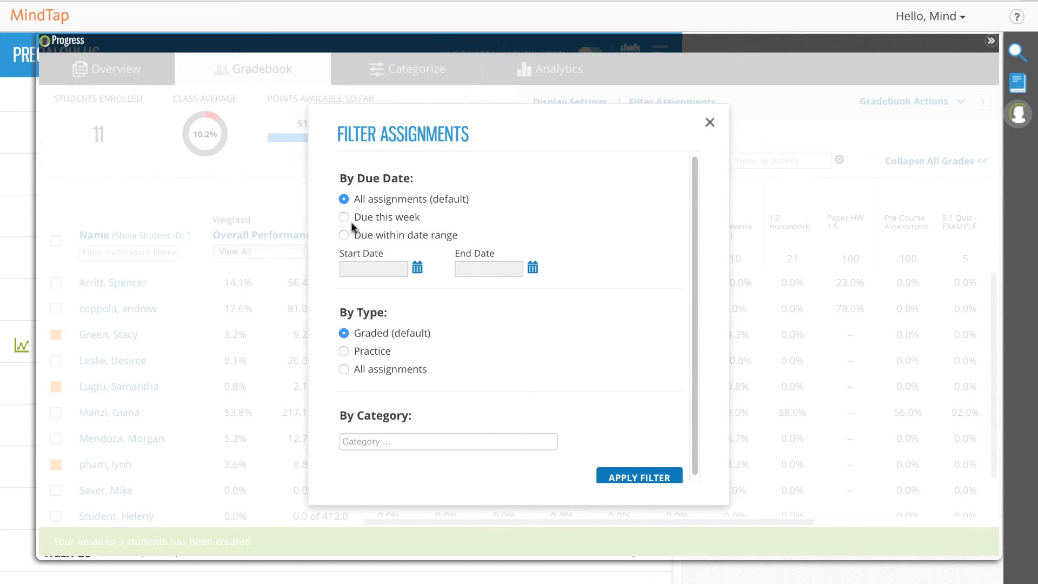
pyautogui.click(343, 217)
pyautogui.click(710, 124)
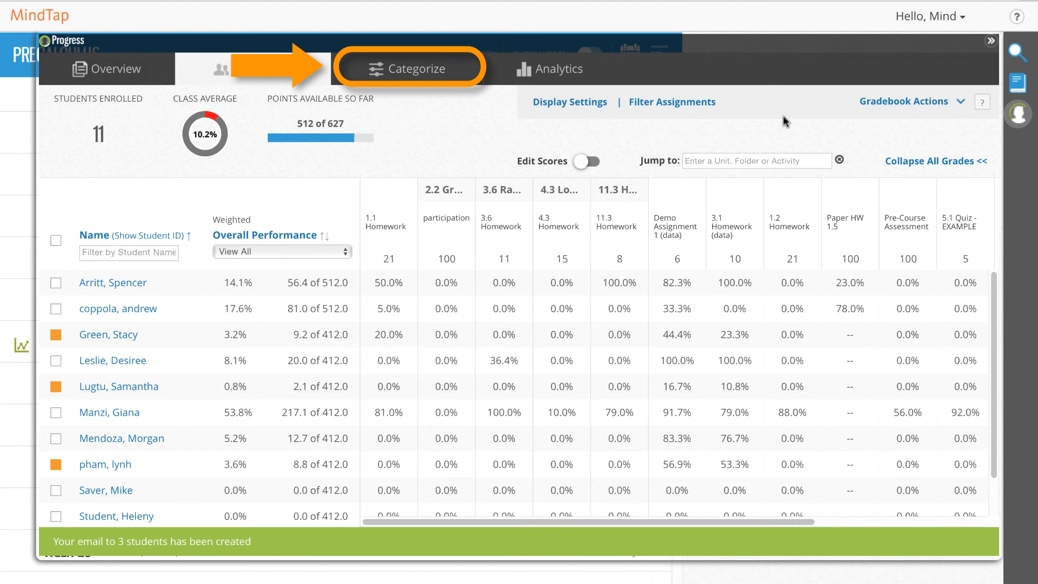
# - Open the assignment categories and set the number of lowest scores dropped to 2 for Quiz and 1 for HW
pyautogui.click(411, 80)
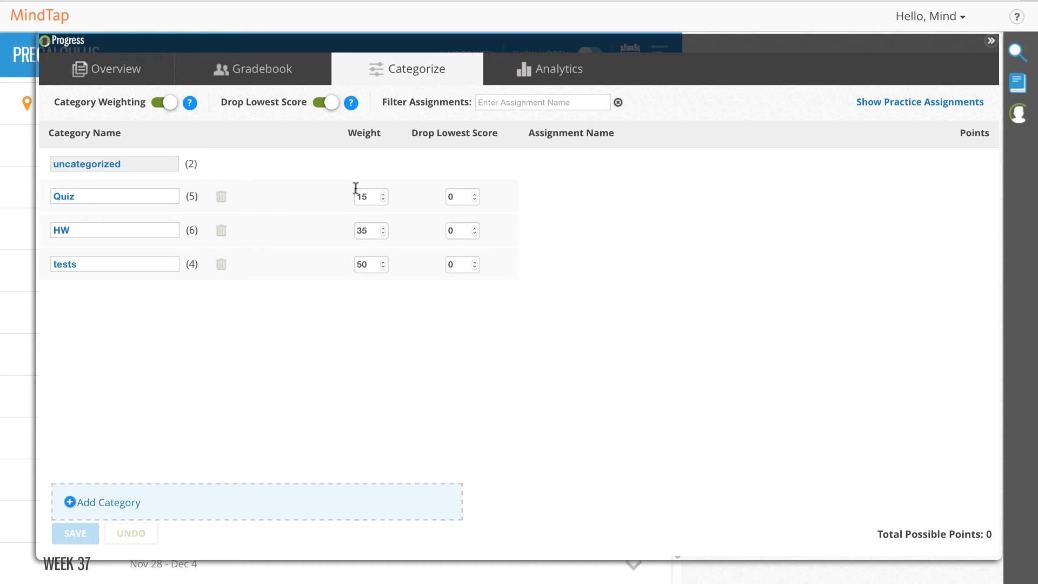
pyautogui.click(381, 200)
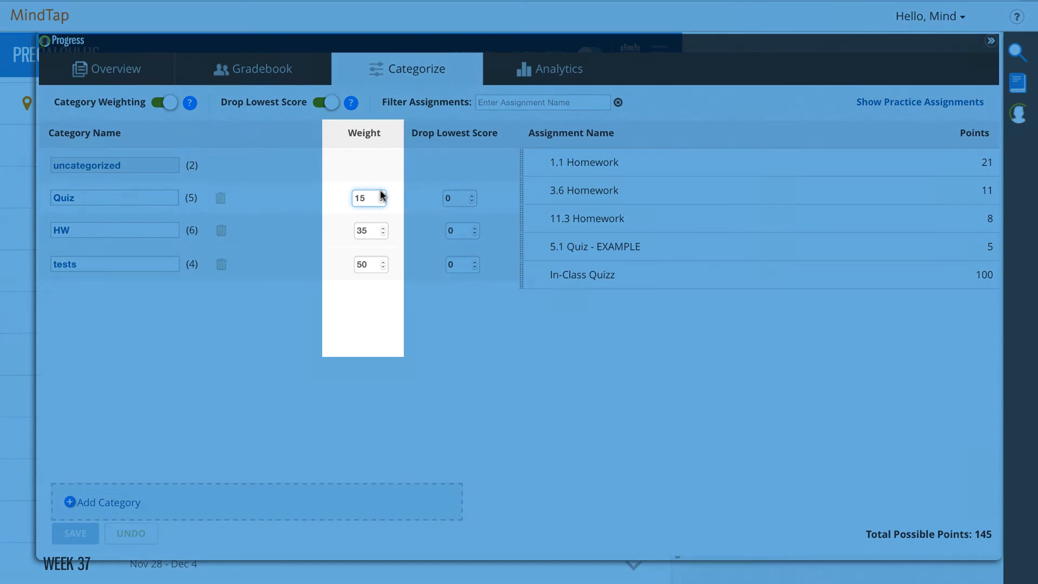
pyautogui.click(381, 196)
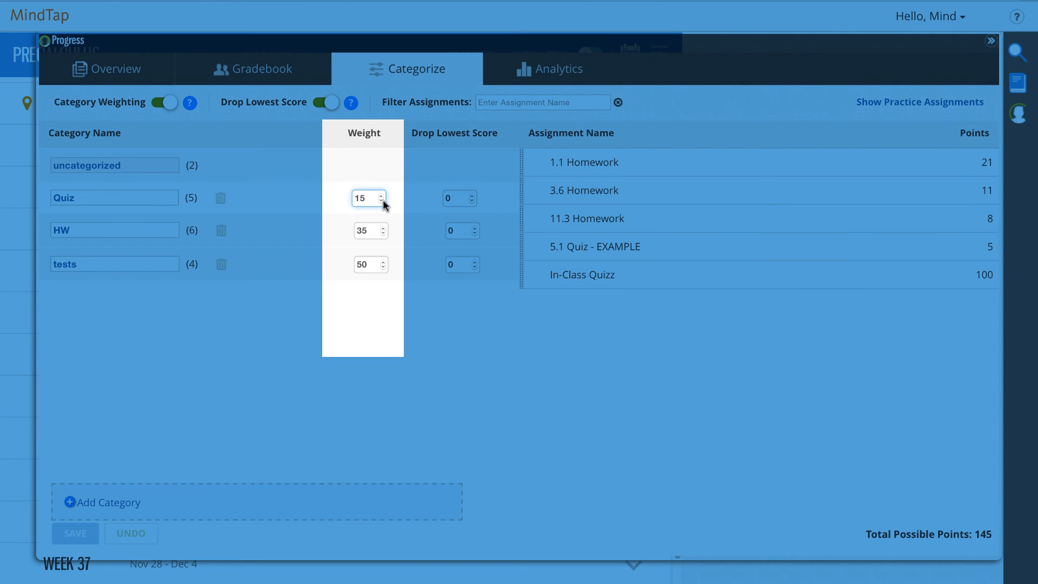
pyautogui.click(400, 179)
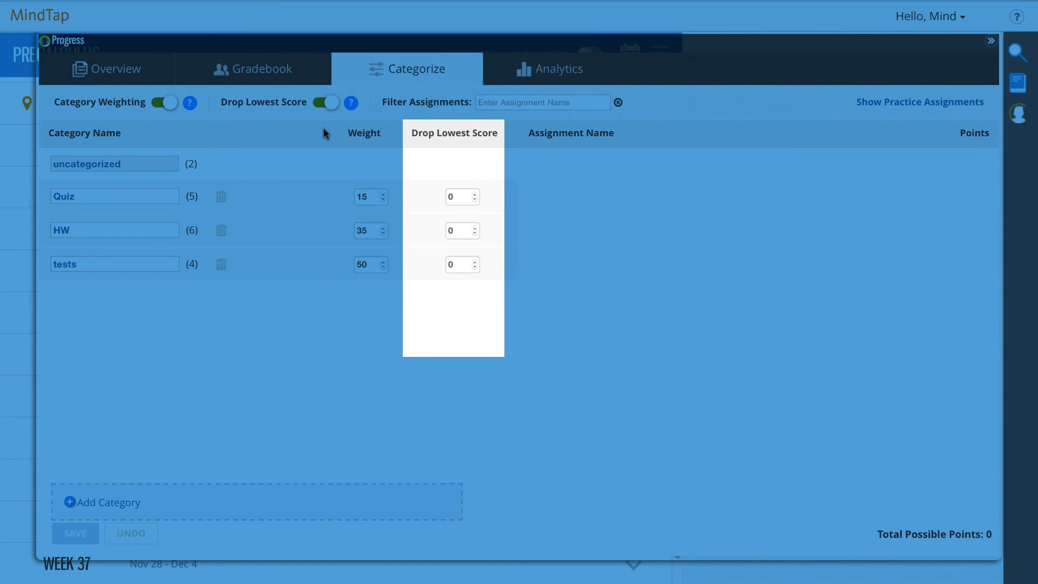
pyautogui.click(475, 199)
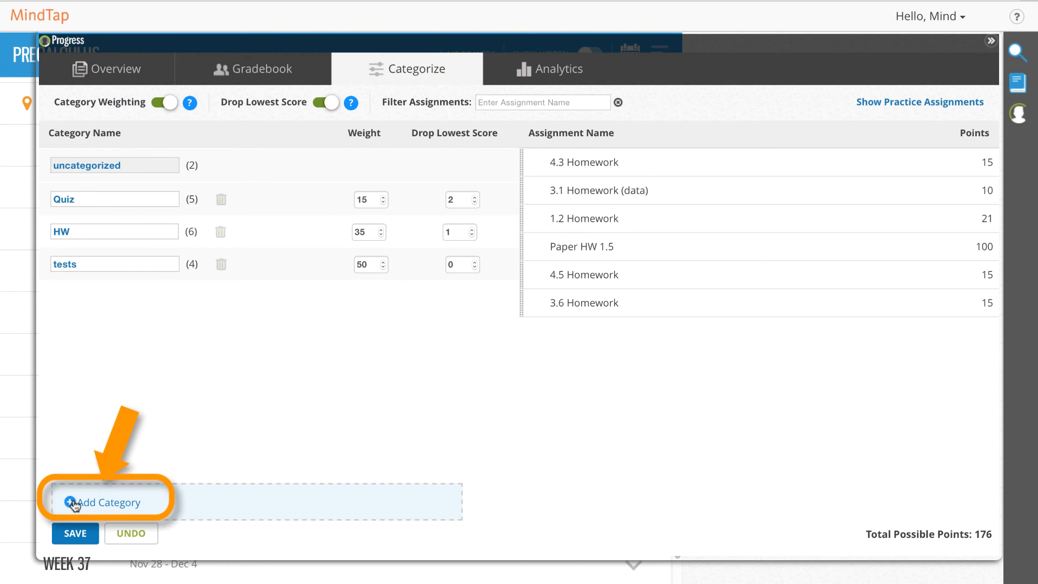
# - Add a new assignment category named In Class Participation
pyautogui.click(75, 504)
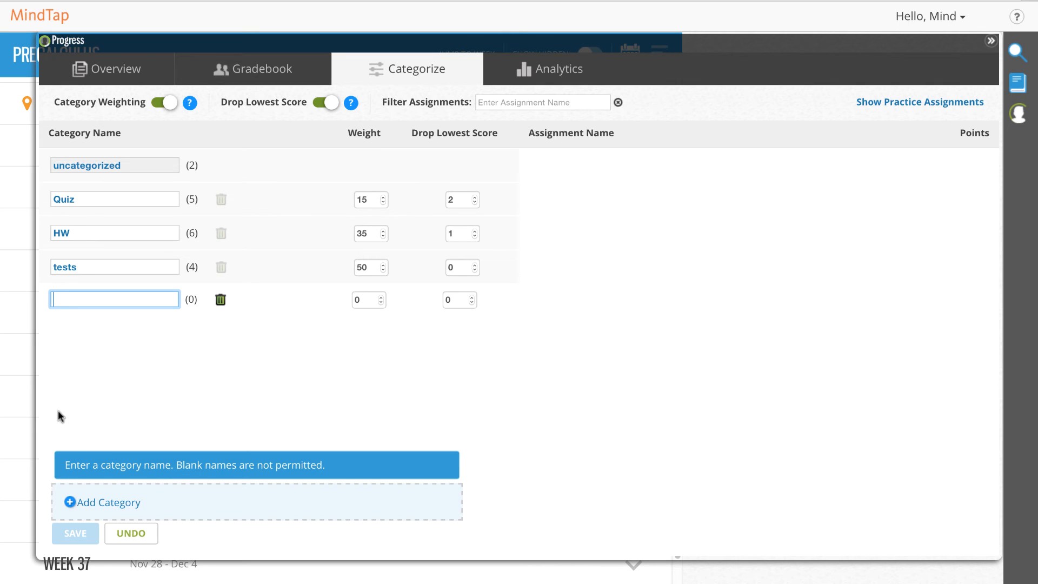
pyautogui.write('In Class')
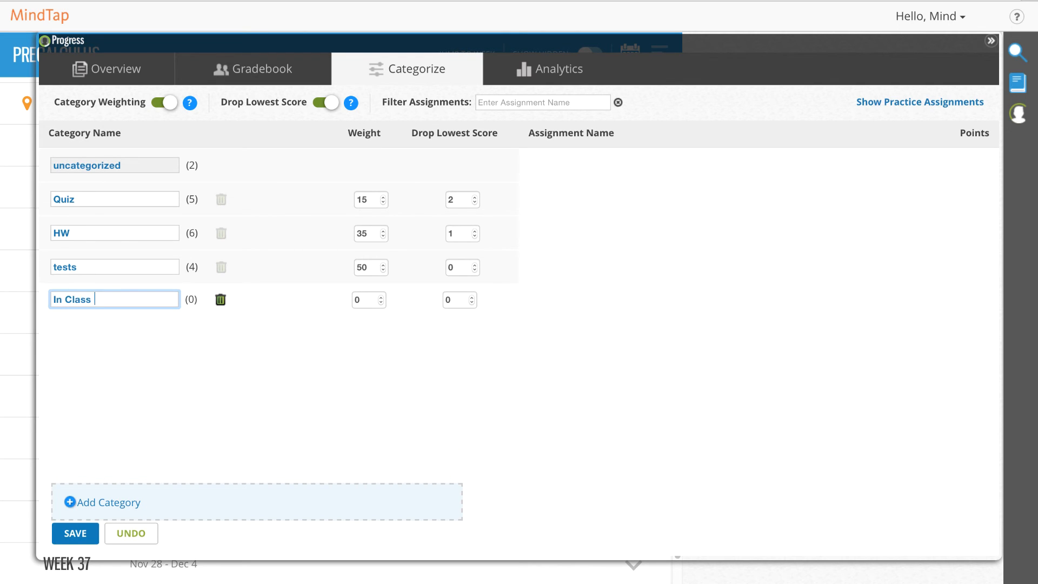
pyautogui.write(' Participation')
pyautogui.click(188, 367)
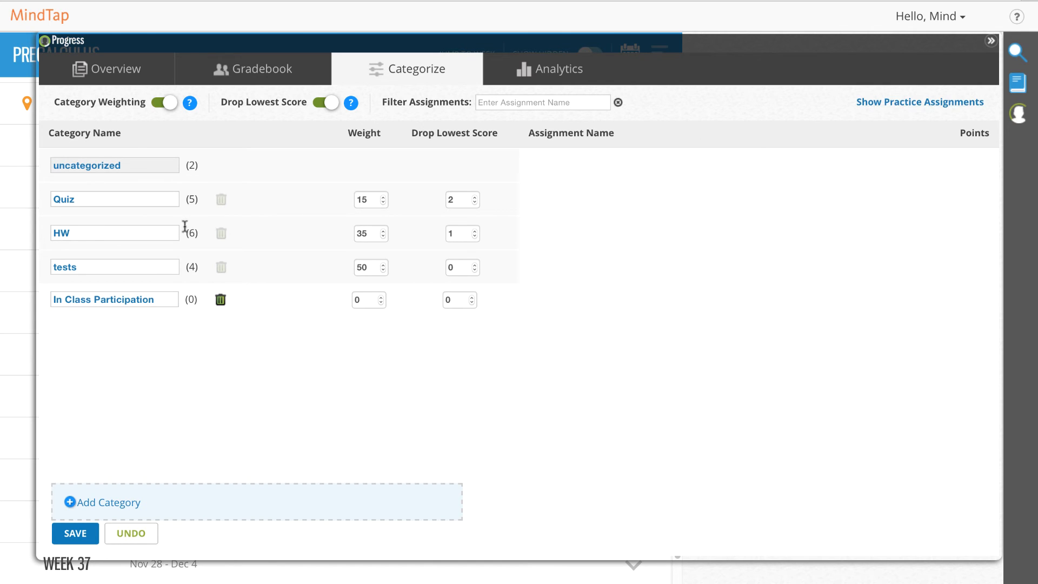
# - Move 1.2 Homework, In-Class Quizz and participation from their current categories into In Class Participation and save the categories
pyautogui.click(150, 232)
pyautogui.moveTo(636, 218); pyautogui.dragTo(135, 295)
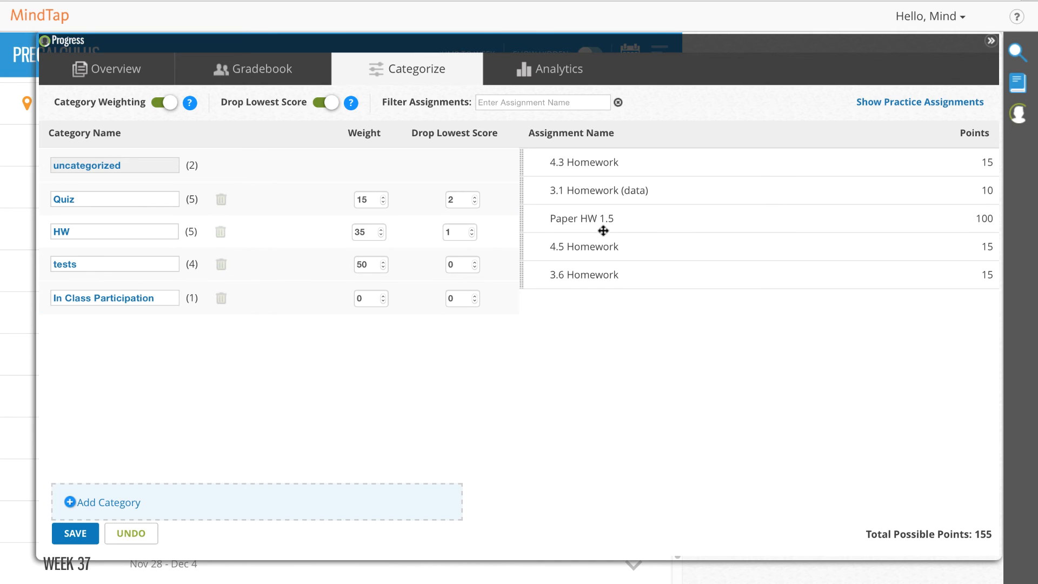
pyautogui.click(109, 200)
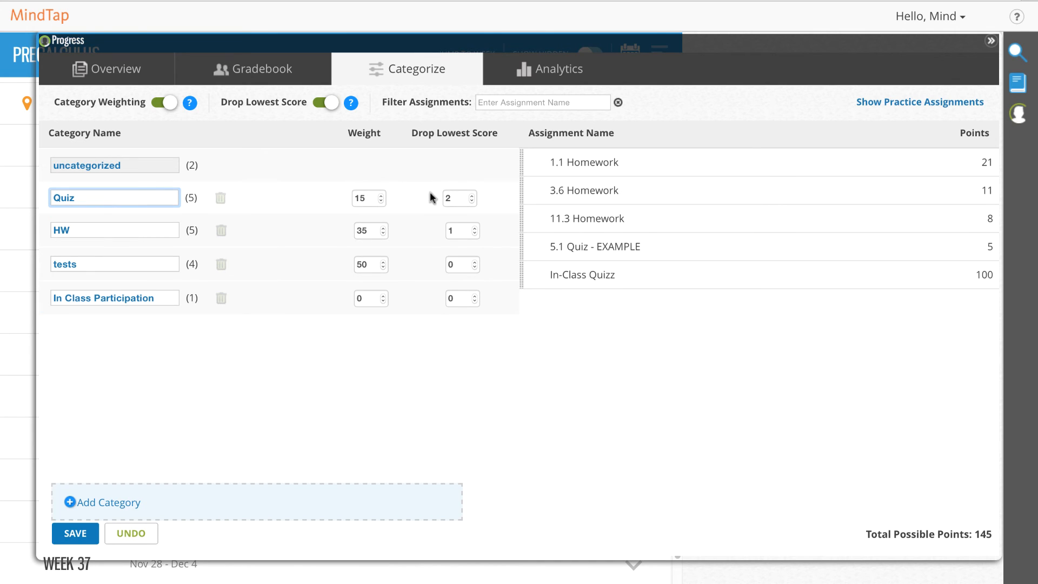
pyautogui.moveTo(556, 274); pyautogui.dragTo(151, 300)
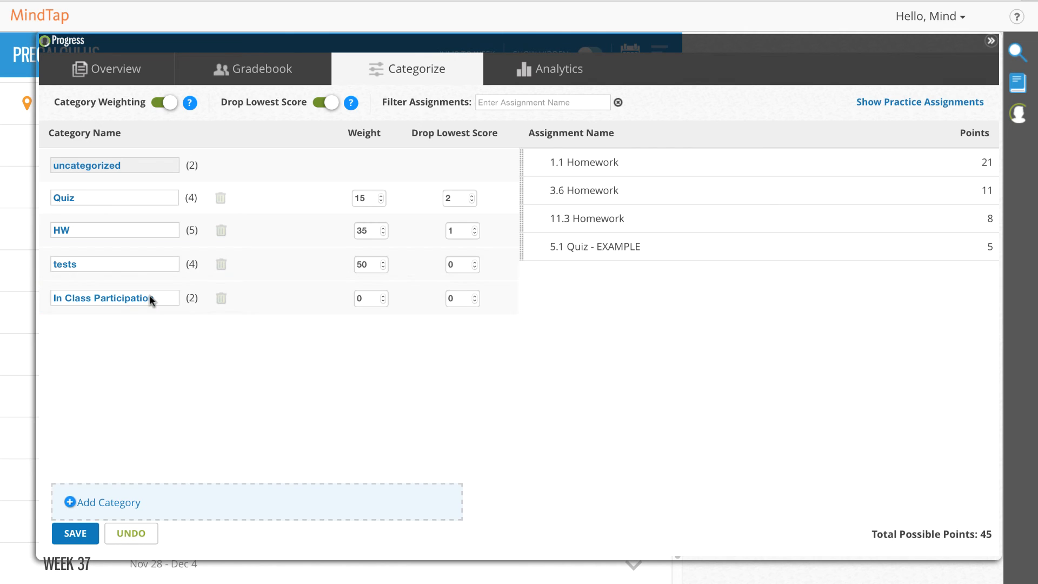
pyautogui.click(78, 266)
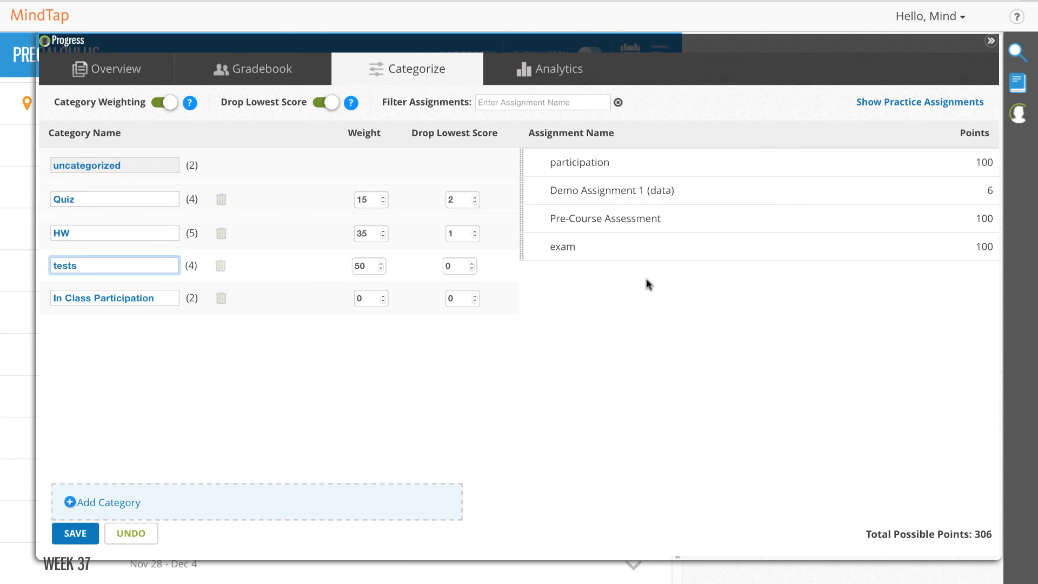
pyautogui.moveTo(595, 163); pyautogui.dragTo(152, 293)
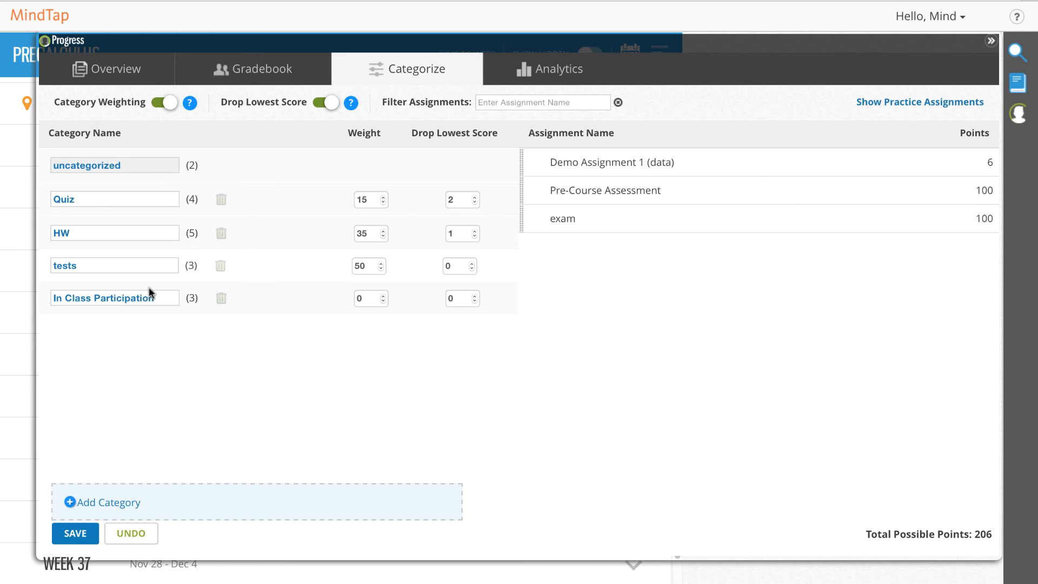
pyautogui.click(76, 534)
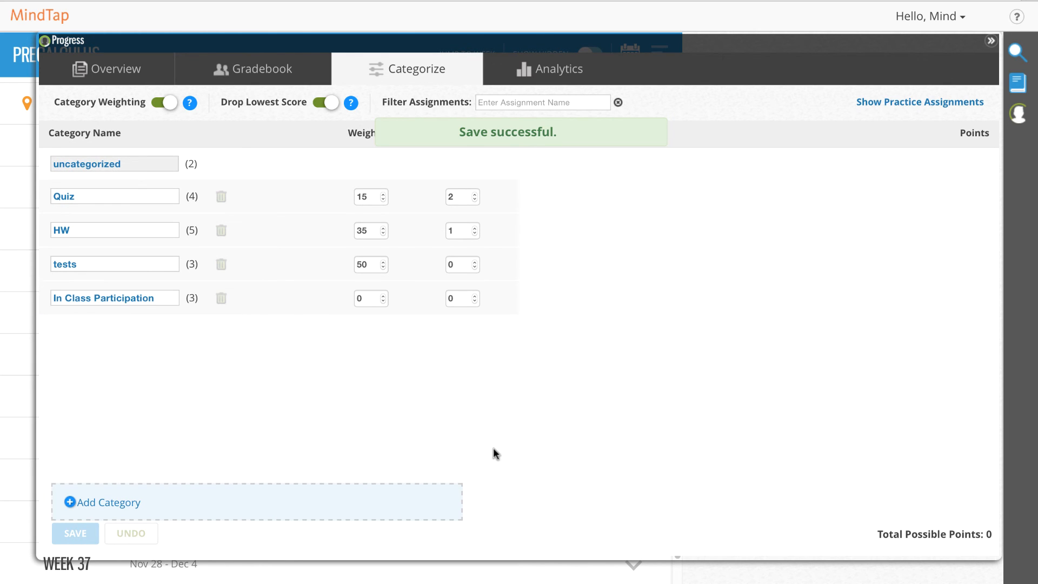
# - Return to the gradebook, review the display settings and close them without changes
pyautogui.click(272, 77)
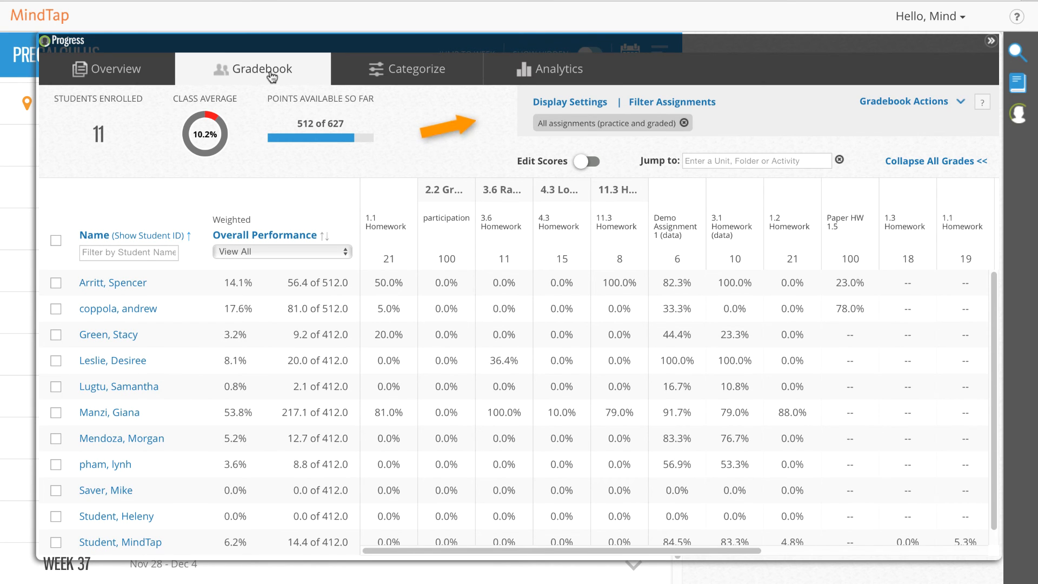
pyautogui.click(547, 102)
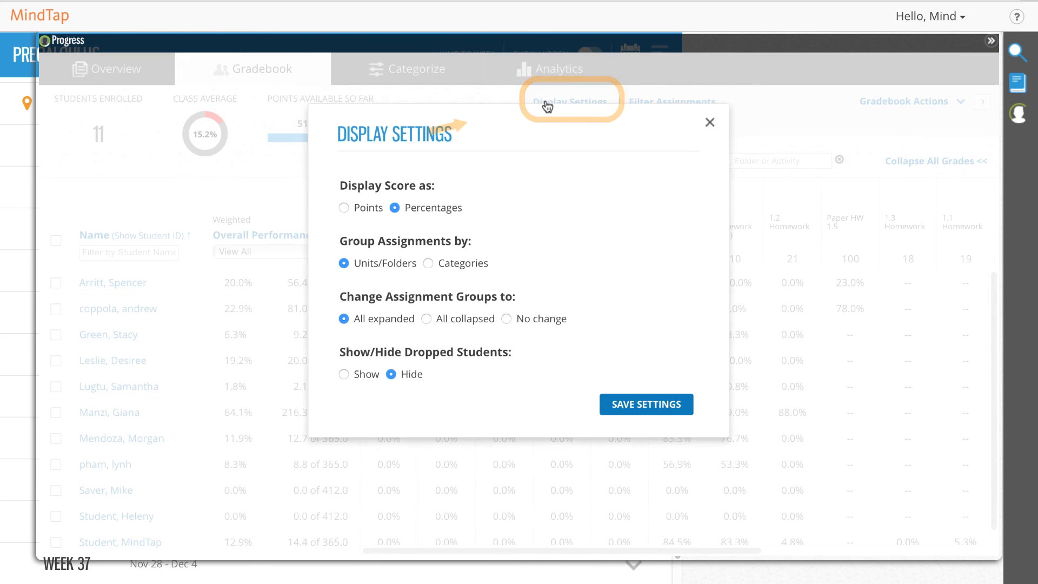
pyautogui.click(708, 124)
# - Try the date-range and due-this-week options in the assignment filter and close it without applying
pyautogui.click(688, 105)
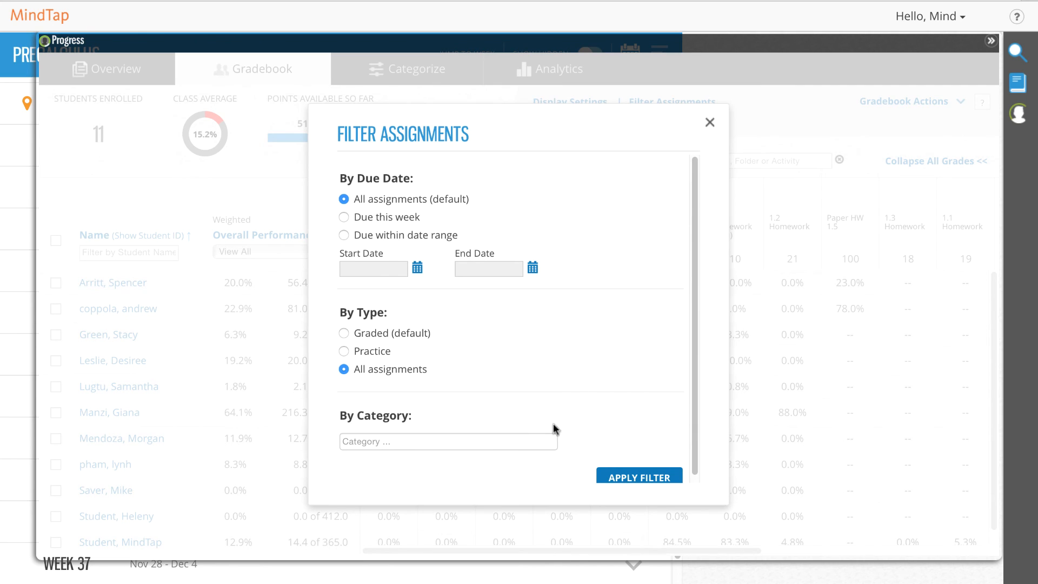
pyautogui.click(344, 236)
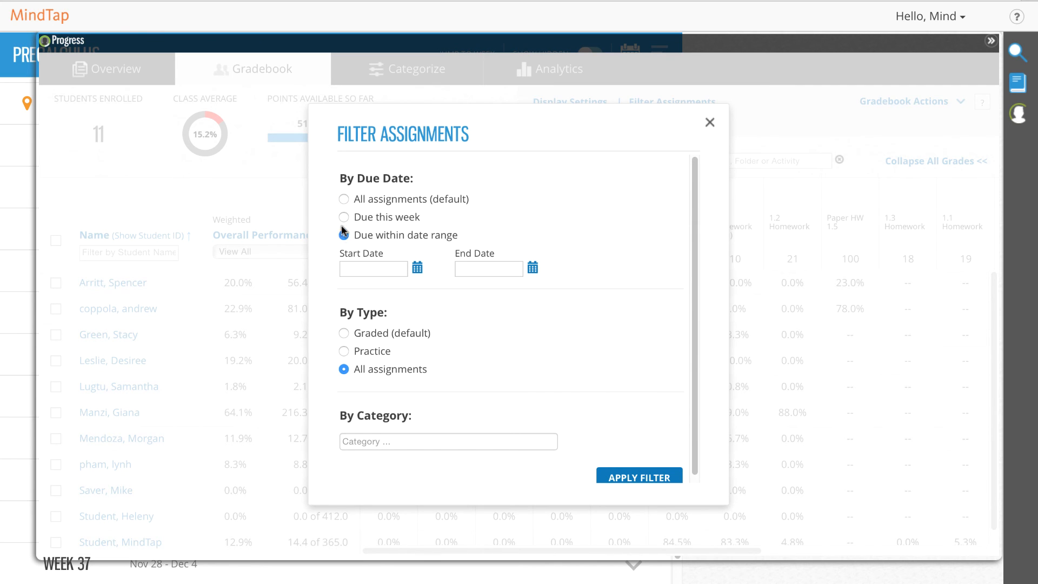
pyautogui.click(344, 218)
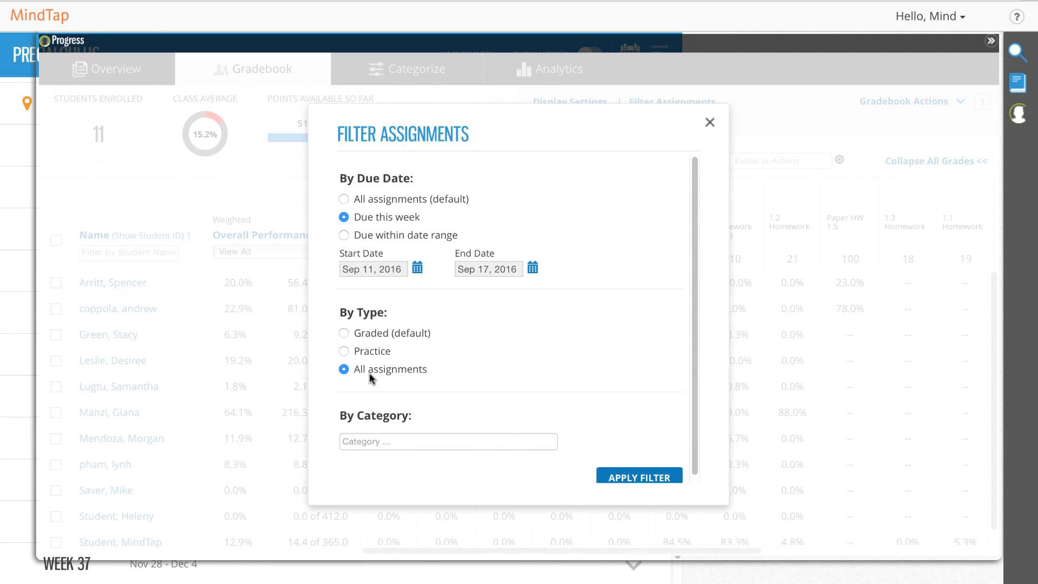
pyautogui.click(710, 123)
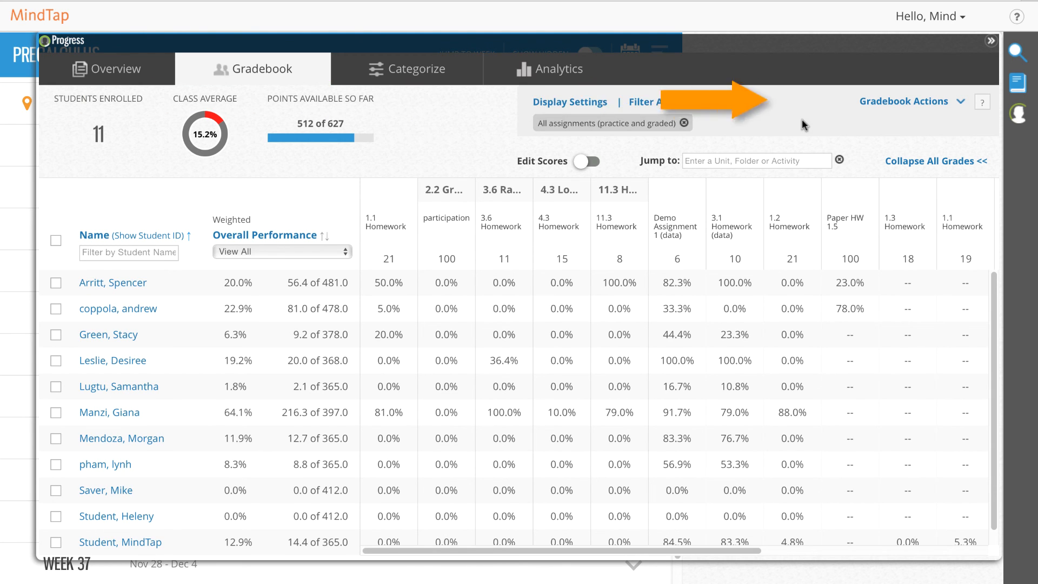
# - Start a gradebook export of the full gradebook and choose D2L as the export format
pyautogui.click(901, 108)
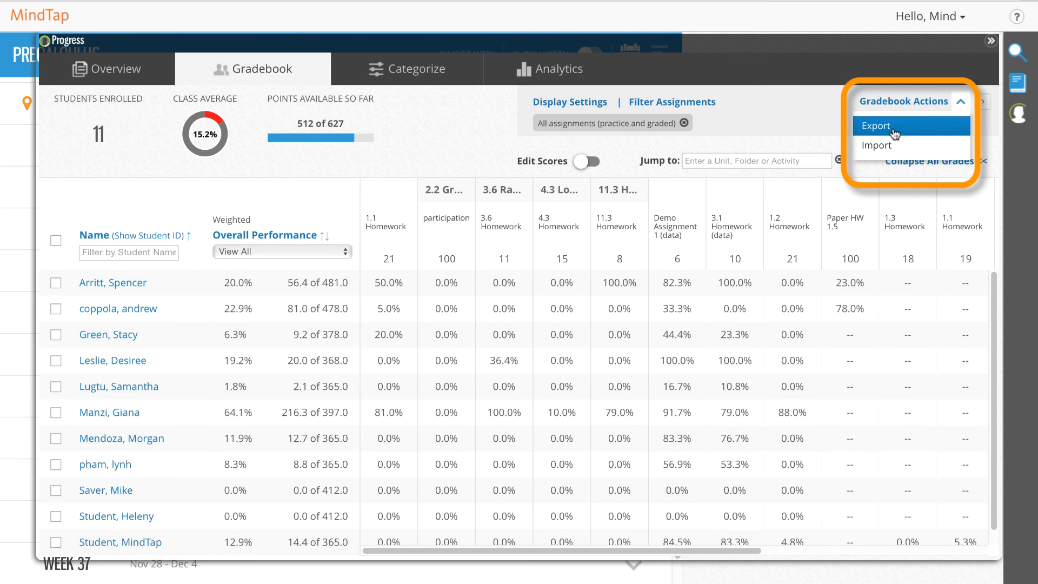
pyautogui.click(894, 130)
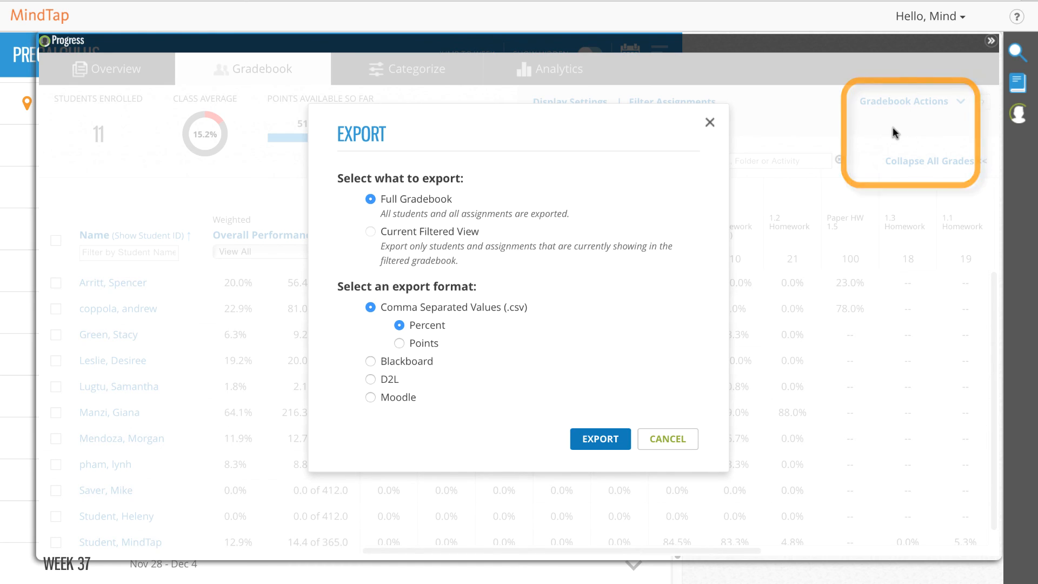
pyautogui.click(371, 361)
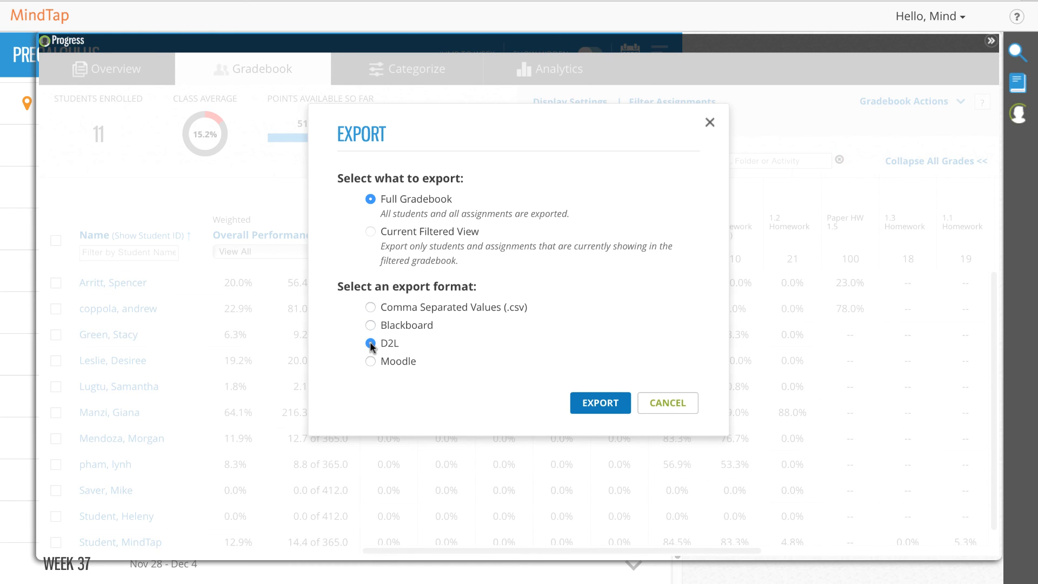